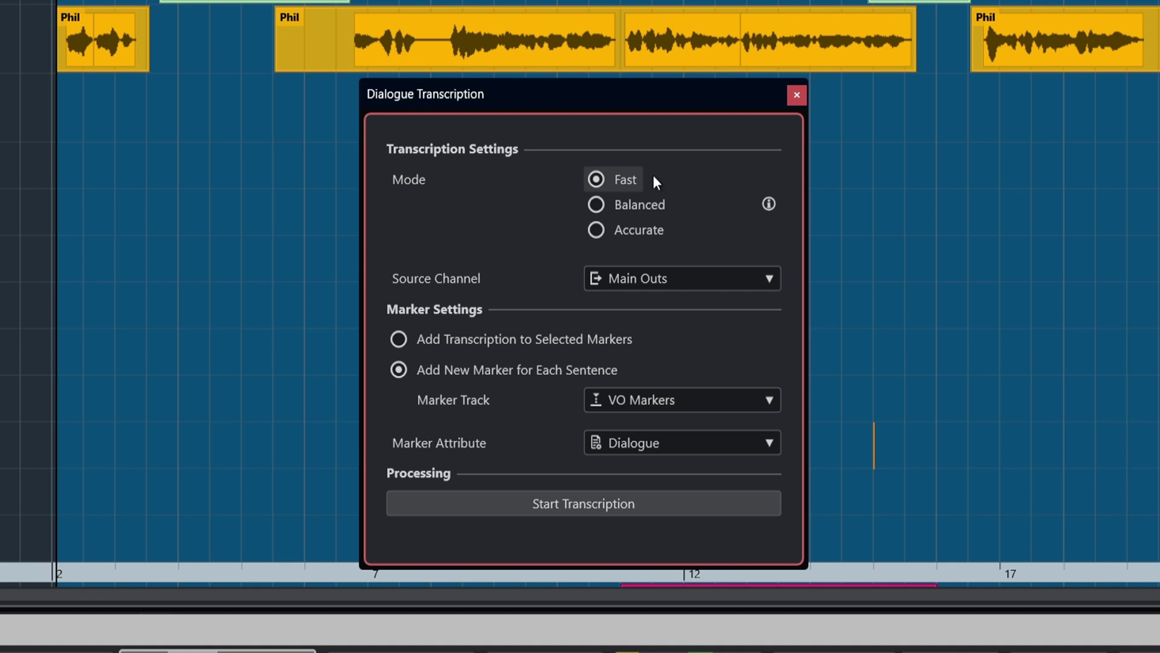
Try the Balanced and Accurate transcription modes, settling back on Balanced.
{"action": "left_click", "coordinate": [641, 207]}
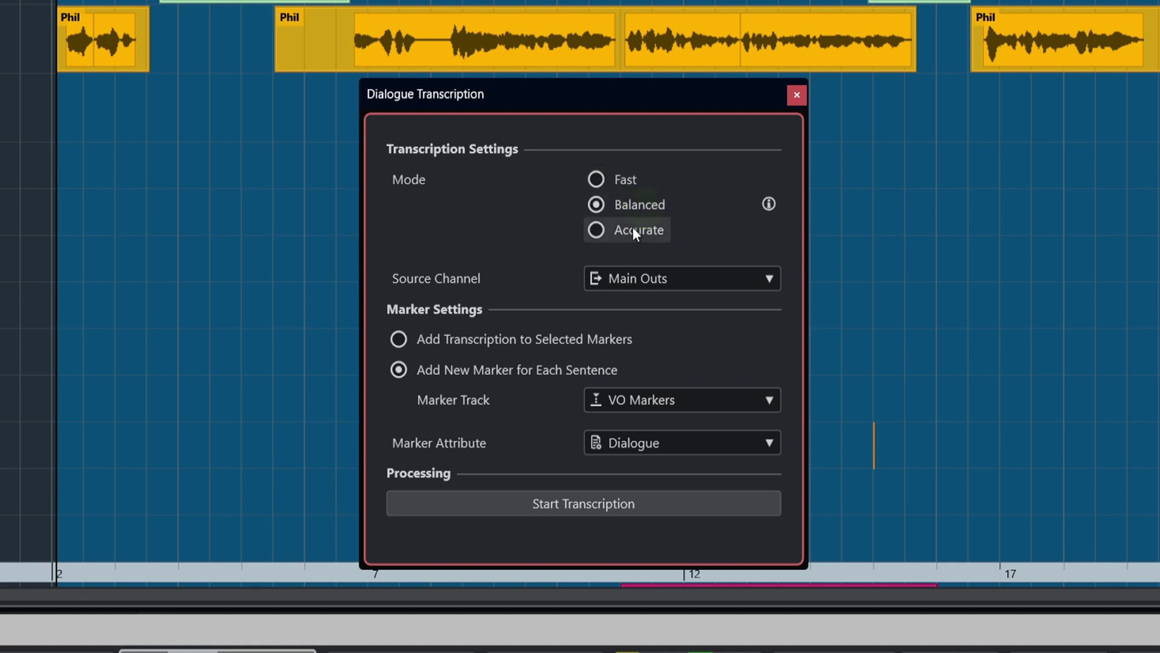
{"action": "left_click", "coordinate": [633, 228]}
{"action": "left_click", "coordinate": [632, 206]}
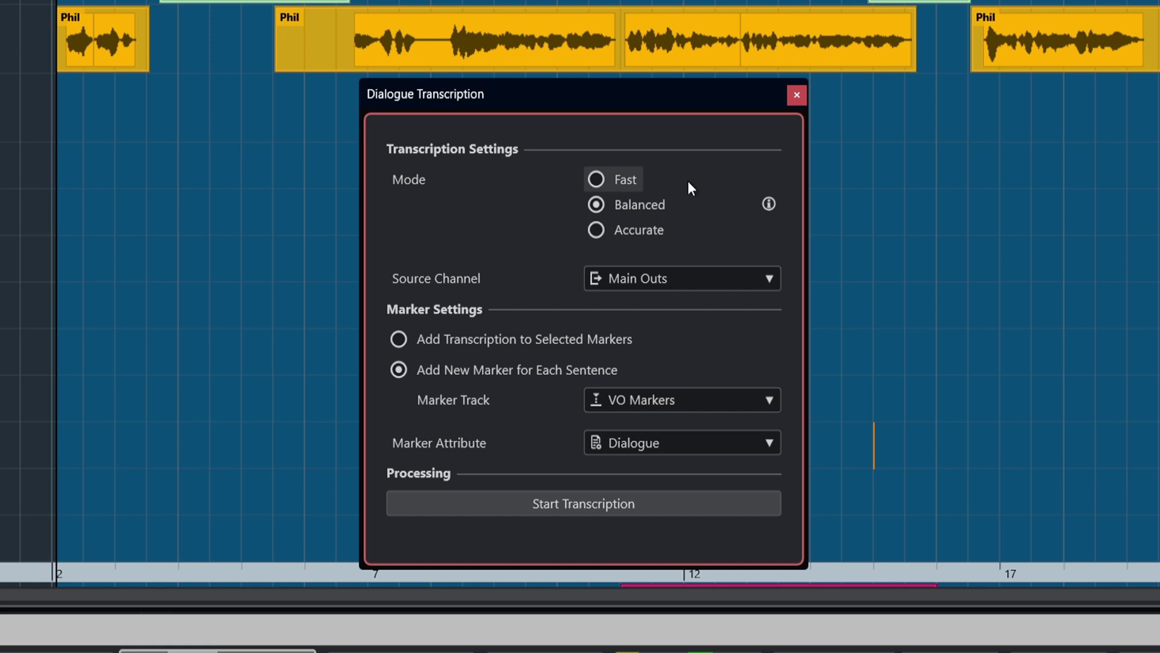
Set the source channel to ALL DIALOGUE and keep adding a new marker per sentence.
{"action": "mouse_move", "coordinate": [769, 204]}
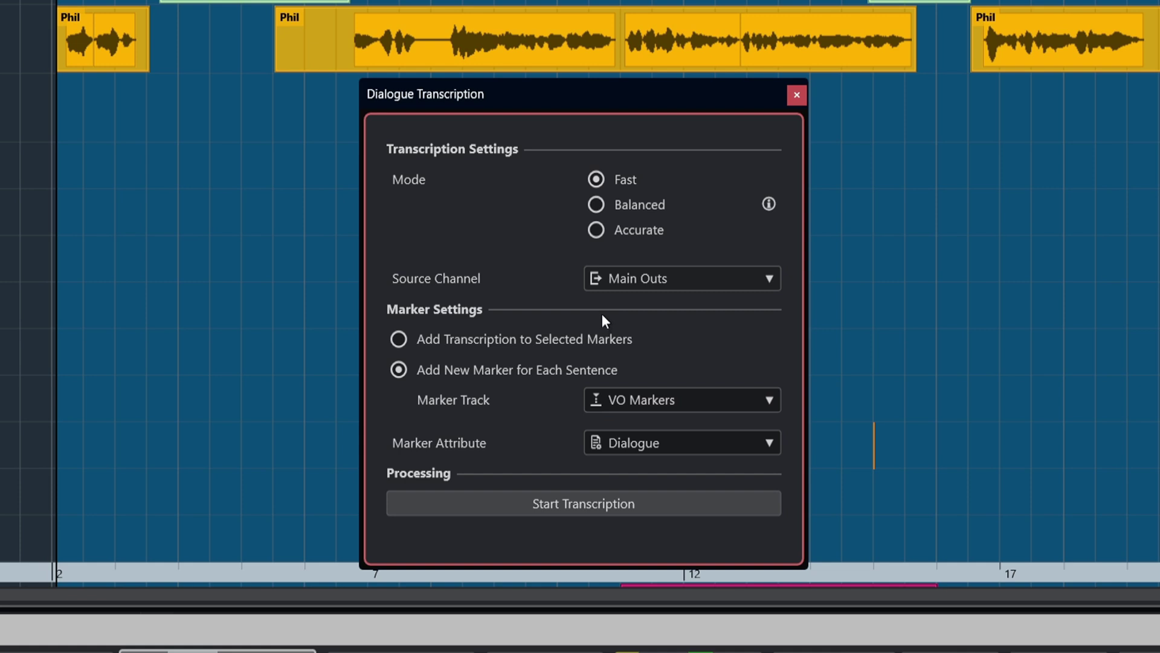
{"action": "left_click", "coordinate": [636, 278]}
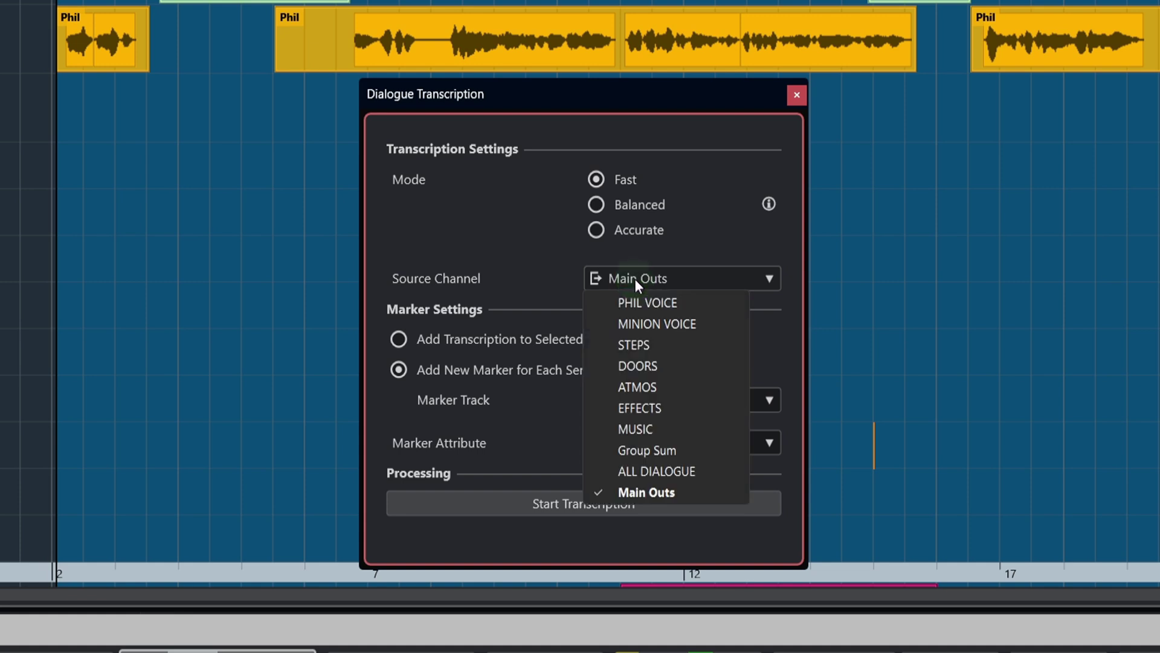
{"action": "left_click", "coordinate": [637, 473]}
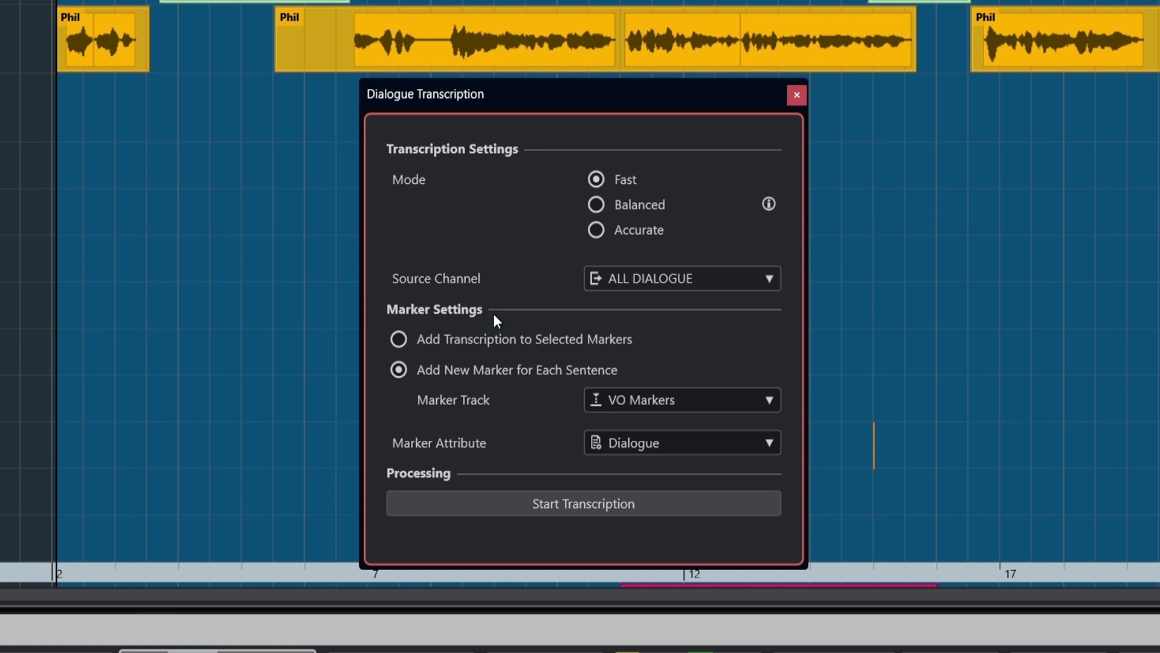
{"action": "left_click", "coordinate": [478, 340]}
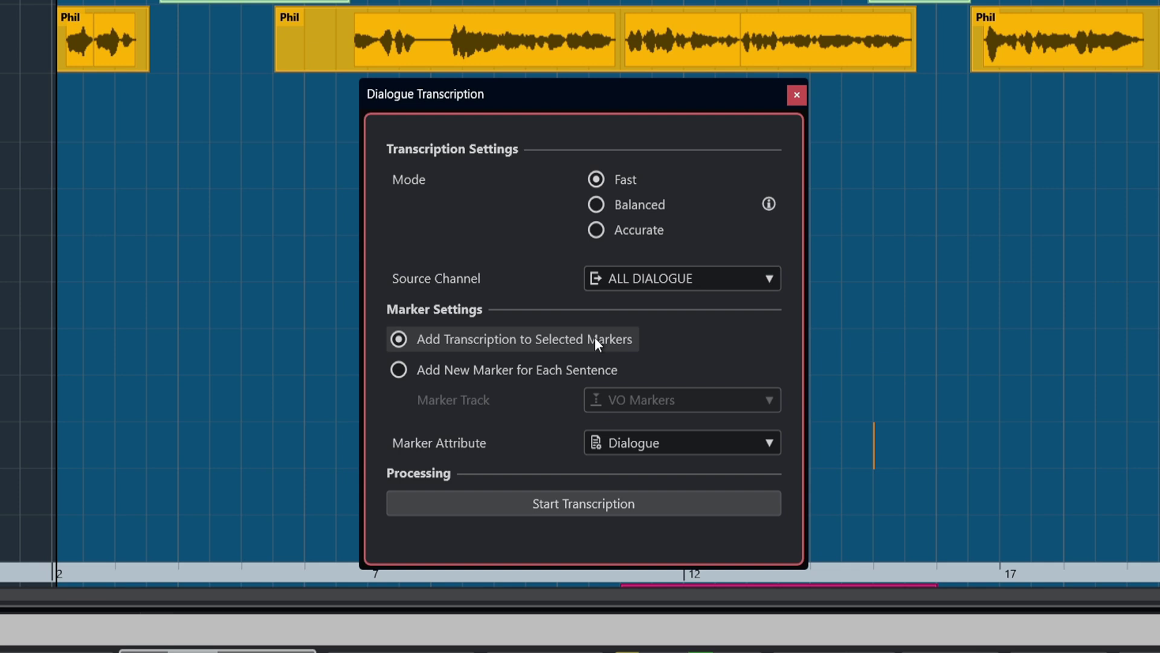
{"action": "left_click", "coordinate": [547, 370]}
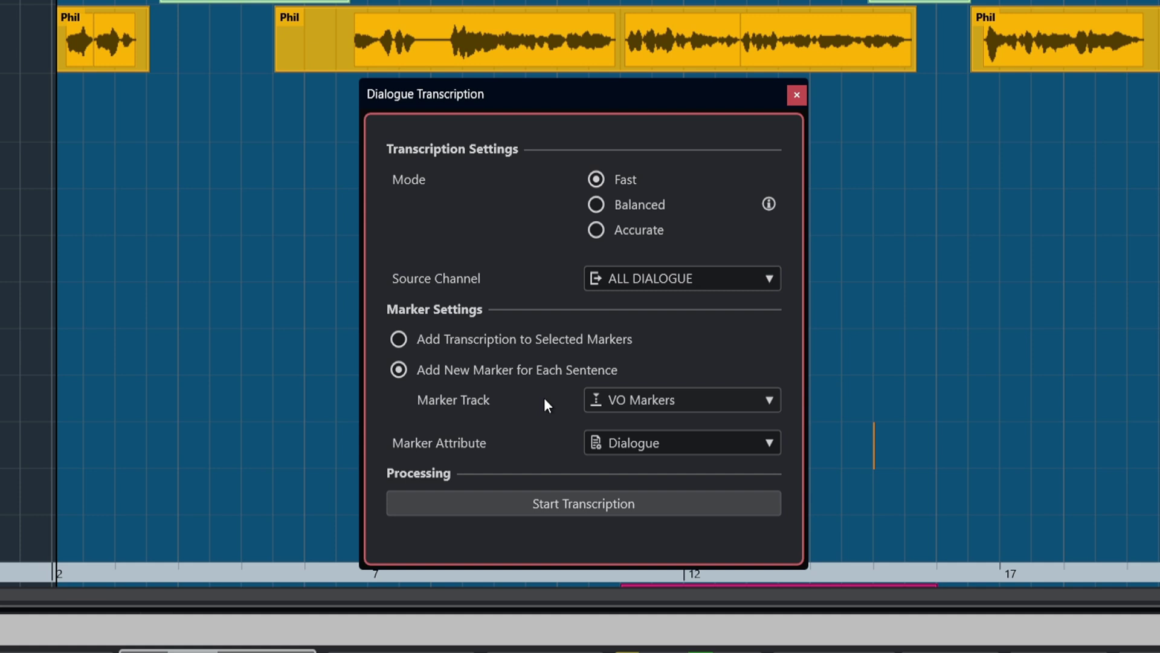
Try the Overall Marker track, then choose VO Markers and check the marker attributes.
{"action": "left_click", "coordinate": [658, 399]}
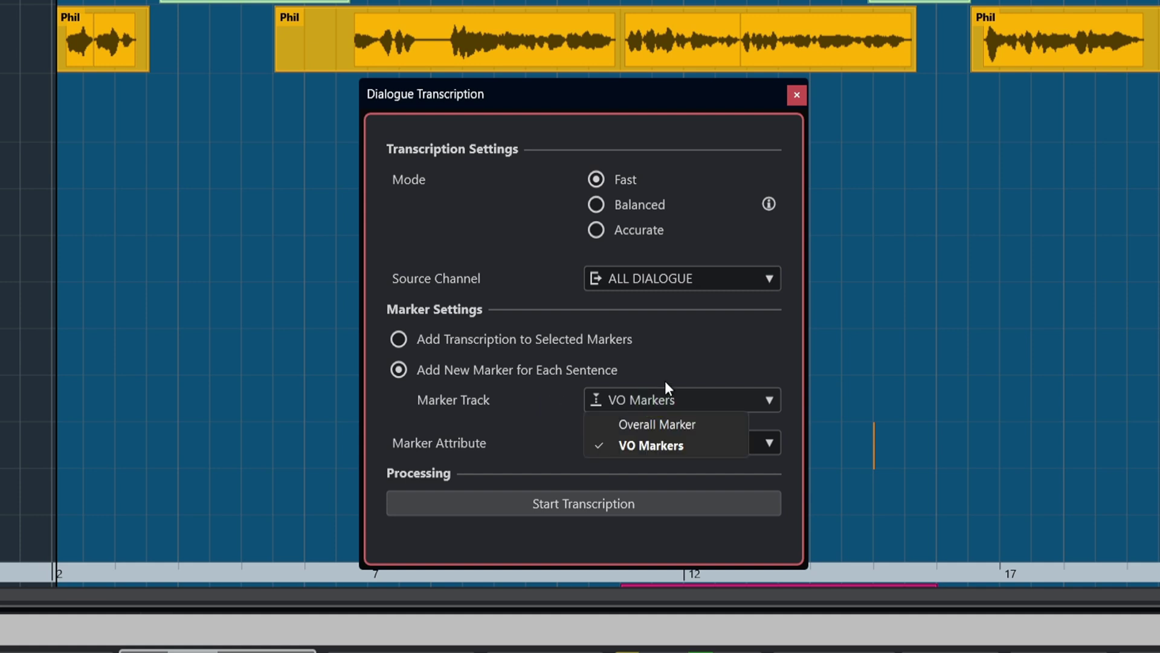
{"action": "left_click", "coordinate": [654, 424]}
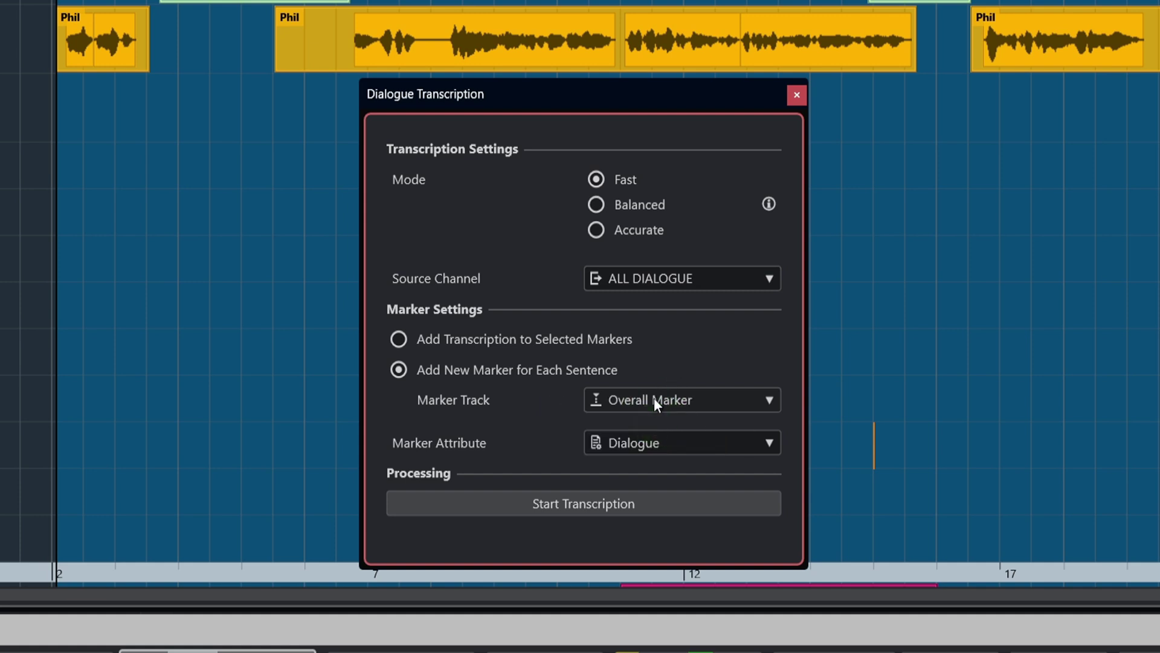
{"action": "left_click", "coordinate": [654, 398]}
{"action": "left_click", "coordinate": [639, 447]}
{"action": "left_click", "coordinate": [658, 442]}
Keep Dialogue as the marker attribute and play back the Phil and Minion clips.
{"action": "left_click", "coordinate": [544, 448]}
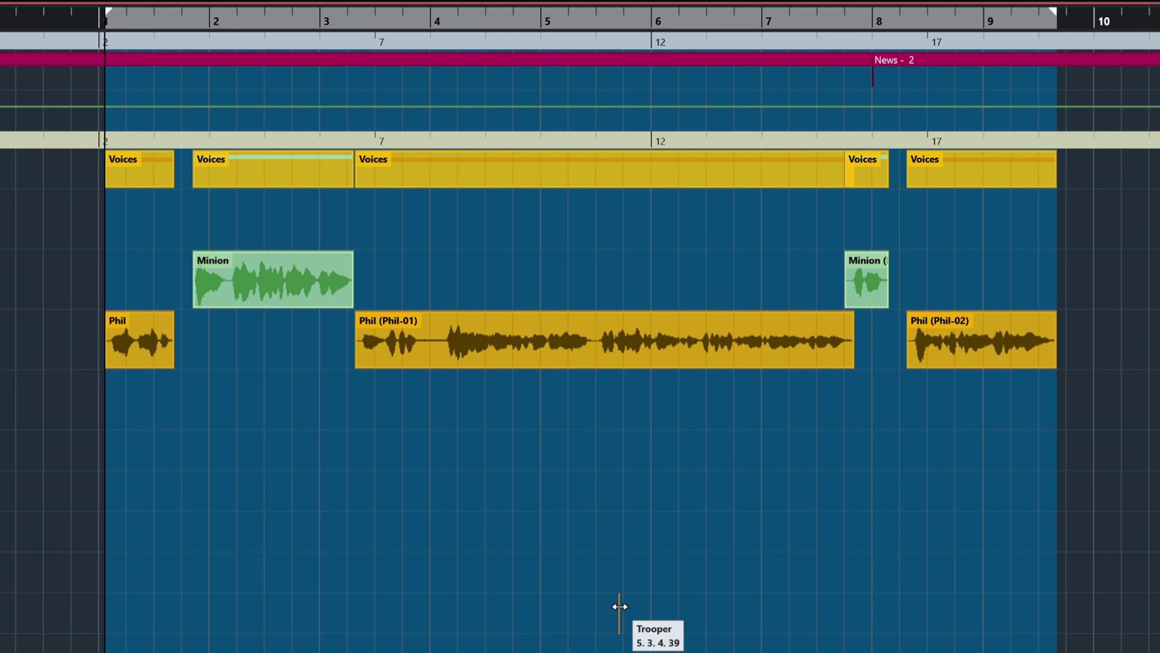
{"action": "key", "text": "space"}
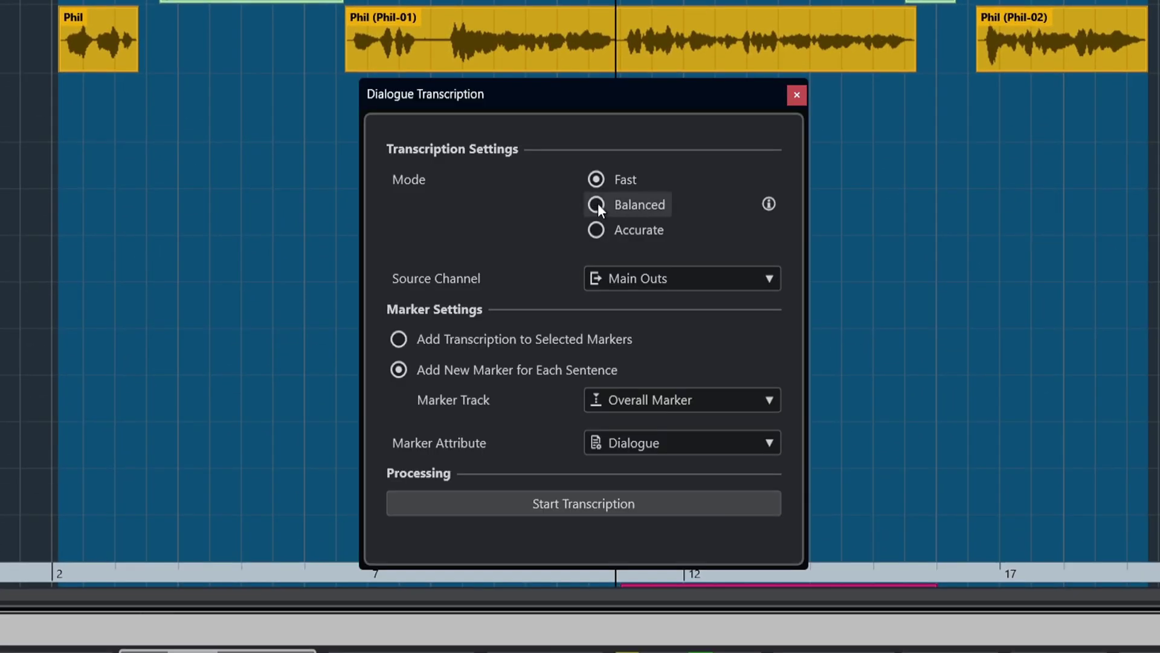
Configure transcription with Balanced mode, ALL DIALOGUE source and the VO Markers track.
{"action": "left_click", "coordinate": [598, 204]}
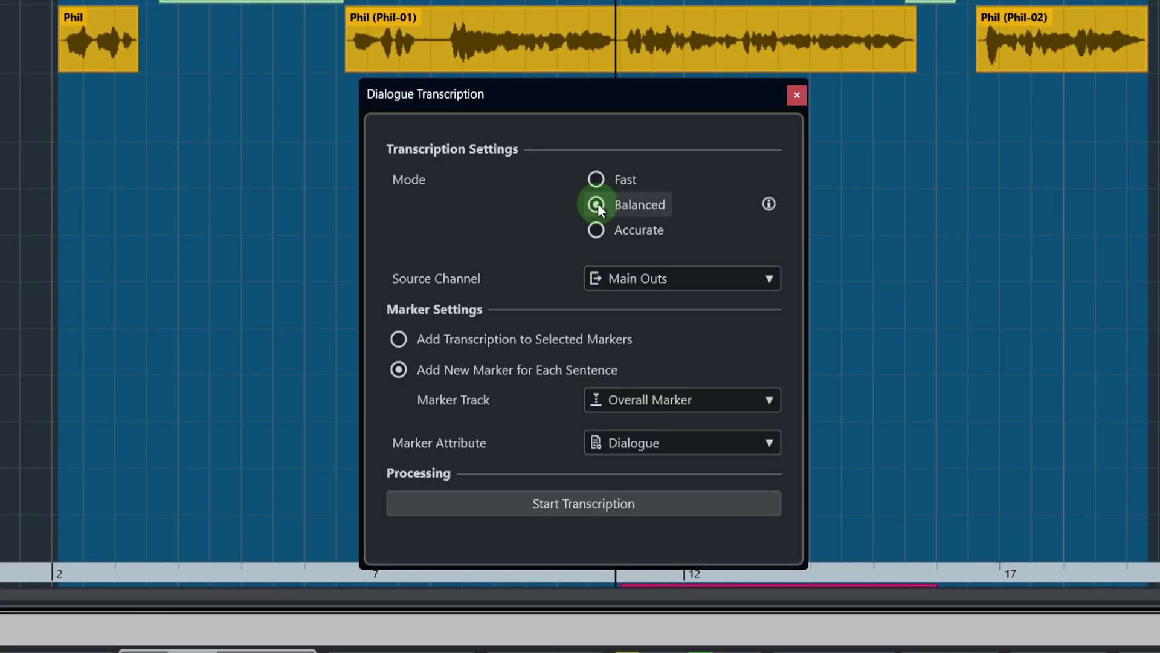
{"action": "left_click", "coordinate": [644, 277]}
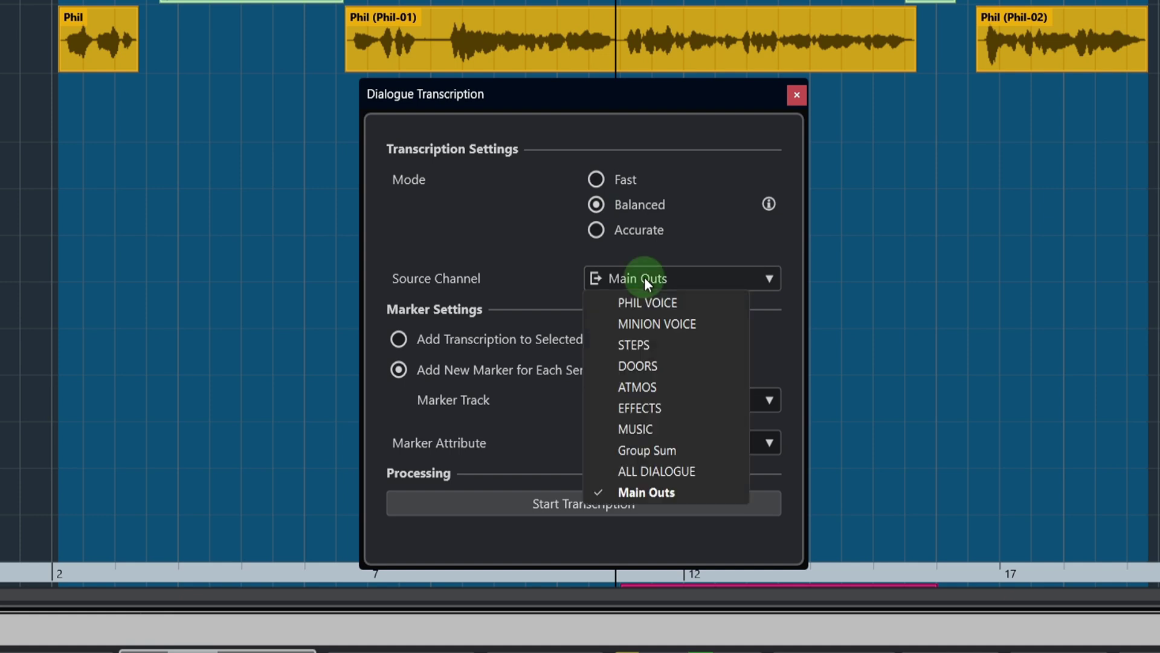
{"action": "left_click", "coordinate": [643, 473]}
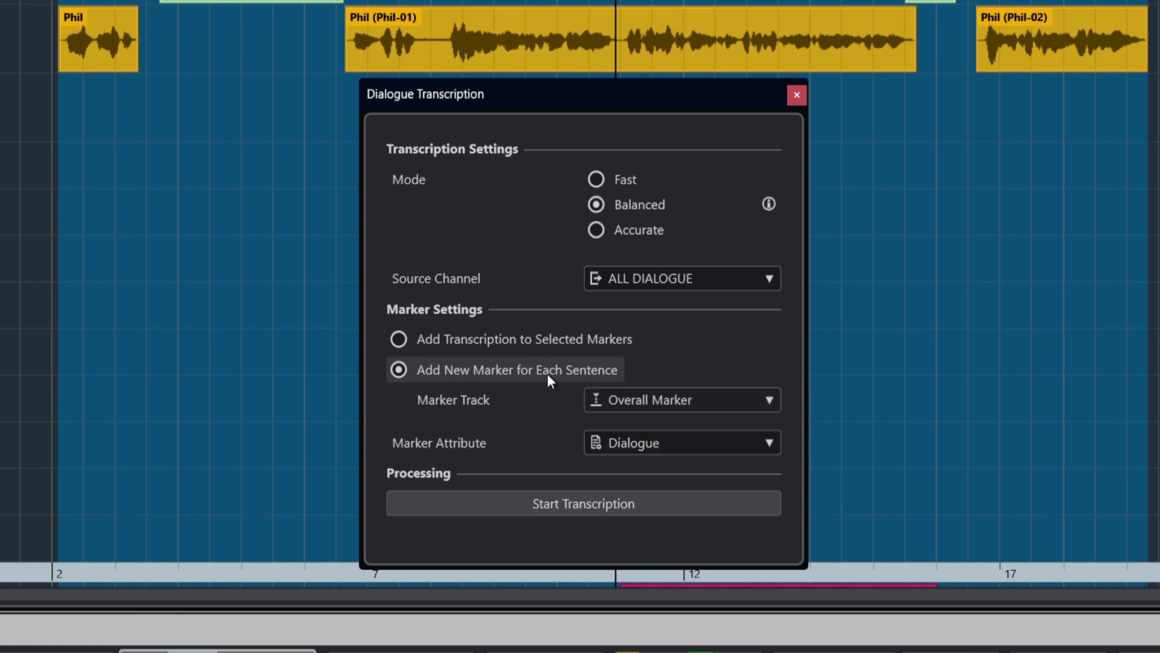
{"action": "left_click", "coordinate": [659, 401]}
{"action": "left_click", "coordinate": [653, 443]}
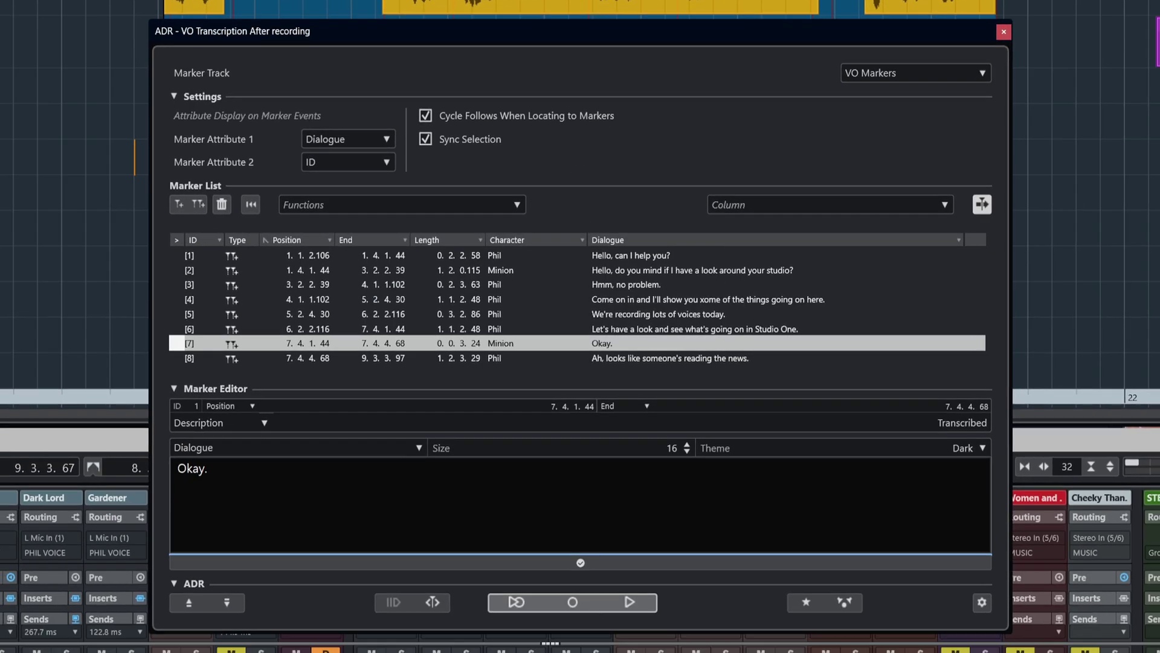
{"action": "left_click", "coordinate": [375, 253]}
{"action": "left_click", "coordinate": [375, 269]}
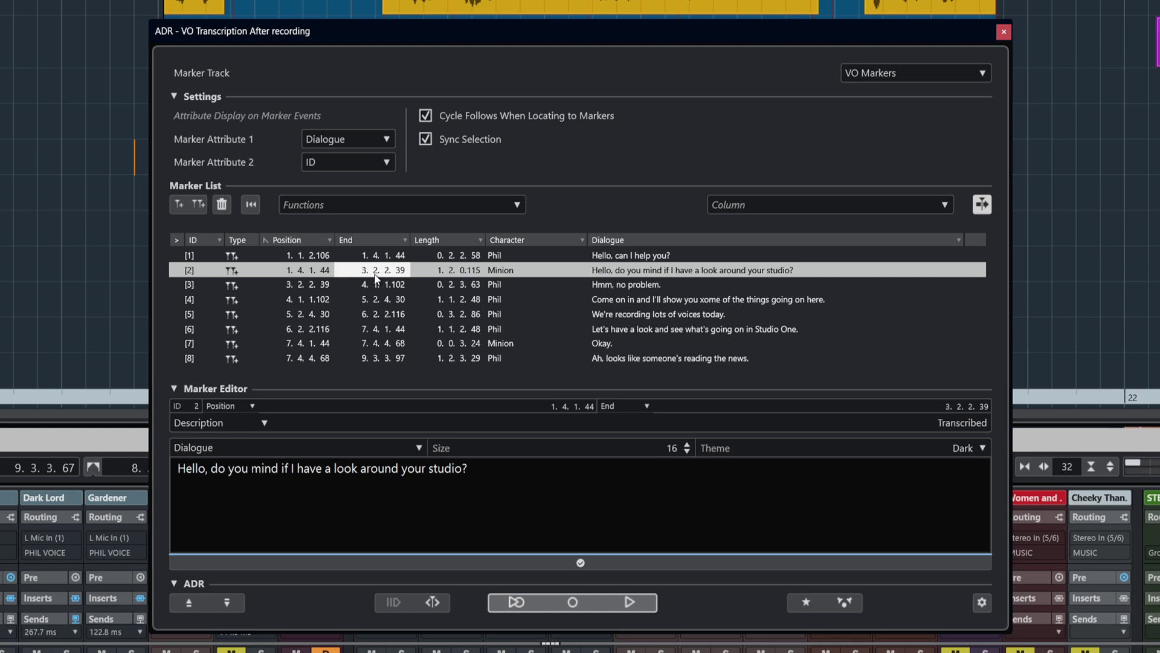
{"action": "left_click", "coordinate": [376, 284]}
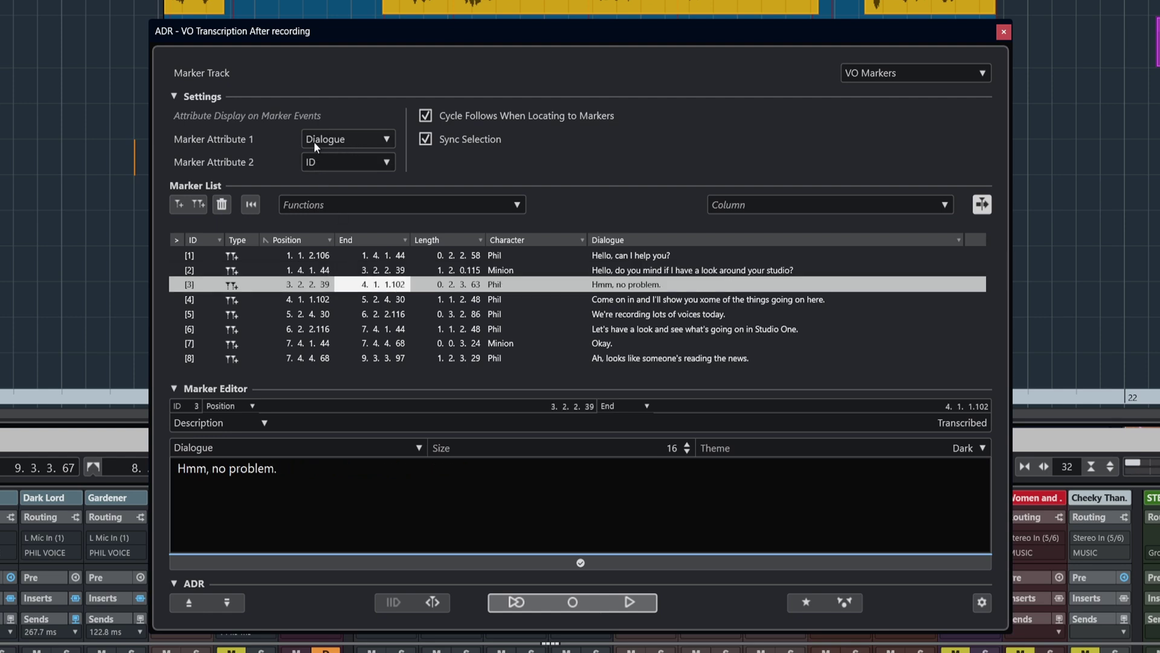
{"action": "left_click", "coordinate": [331, 299]}
{"action": "left_click", "coordinate": [332, 313]}
{"action": "left_click", "coordinate": [331, 328]}
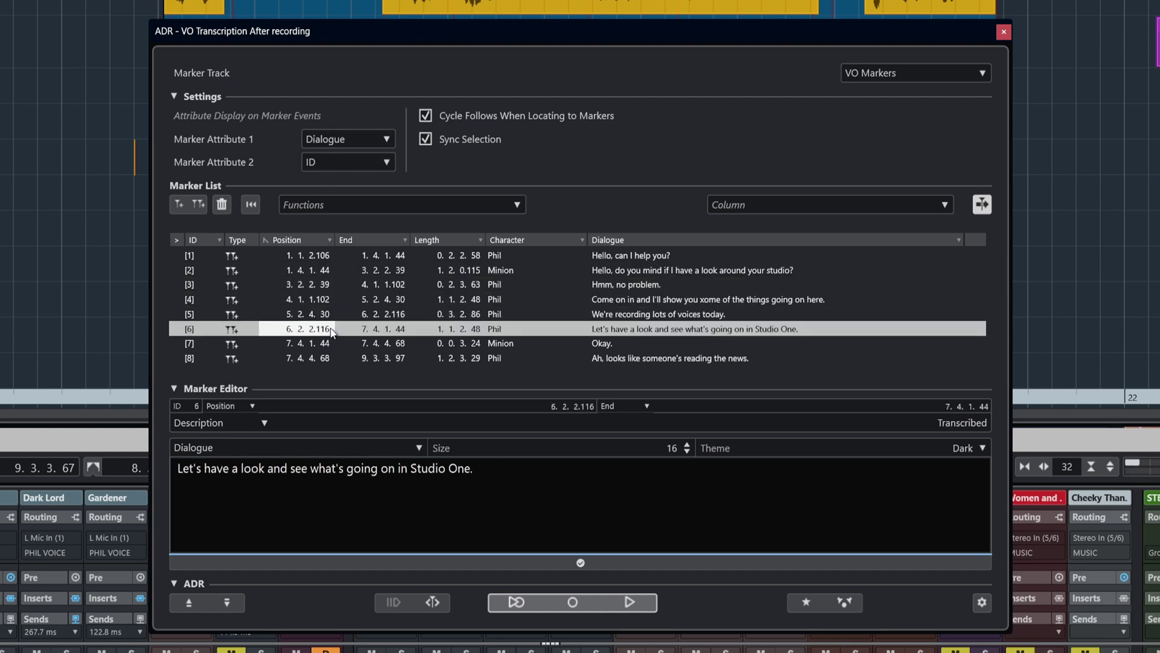
{"action": "left_click", "coordinate": [331, 343]}
{"action": "left_click", "coordinate": [331, 357]}
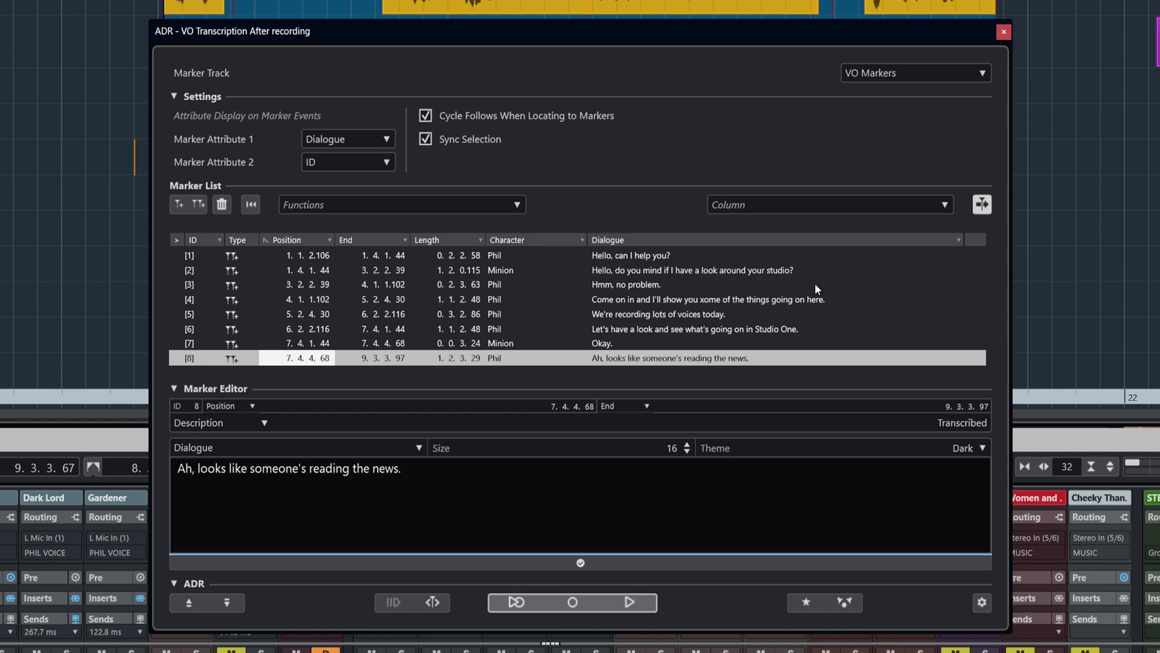
{"action": "left_click", "coordinate": [281, 258]}
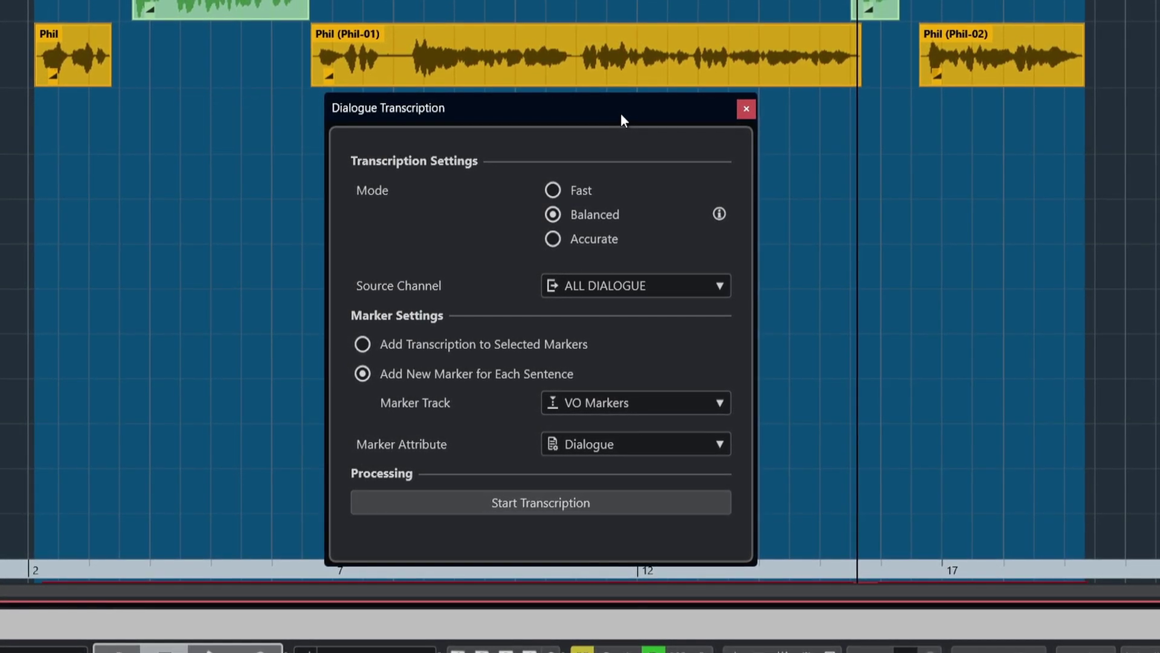
Switch to adding transcription to selected markers and marquee-select the Minion and Phil events.
{"action": "left_click", "coordinate": [471, 346]}
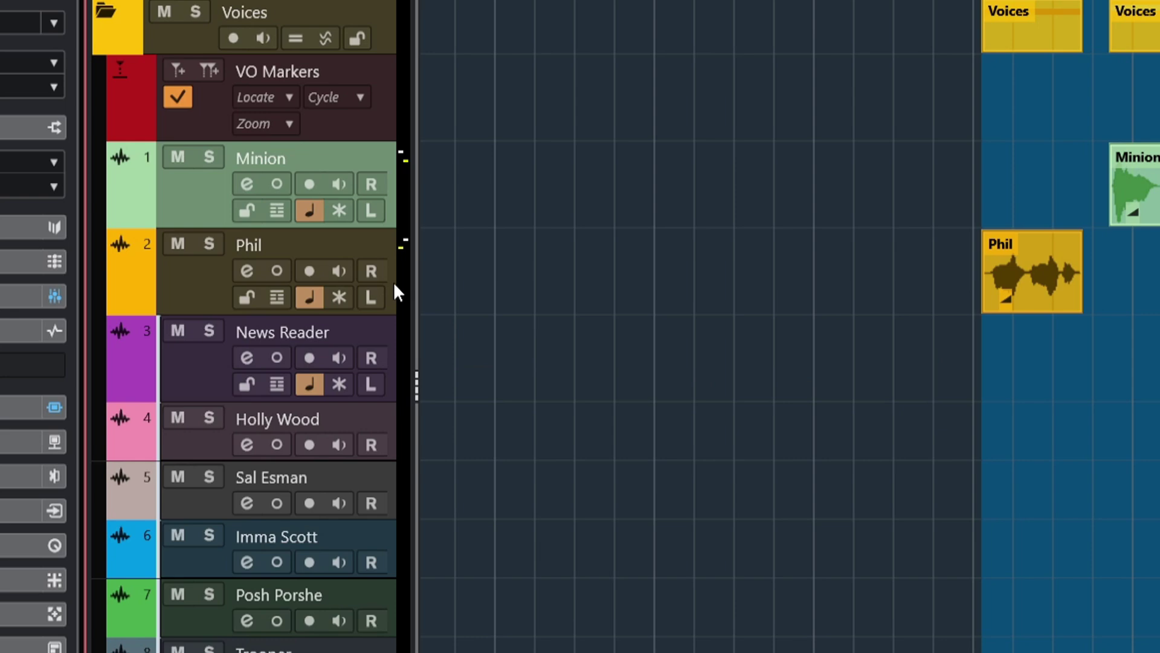
{"action": "left_click", "coordinate": [194, 300]}
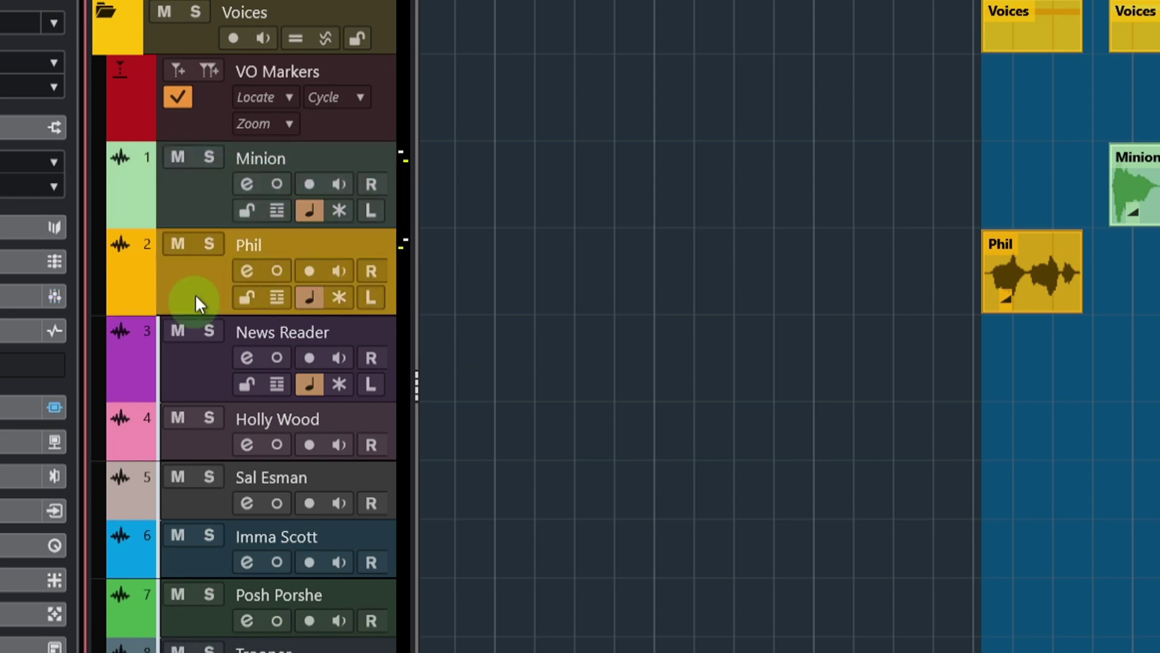
{"action": "left_click", "coordinate": [205, 186]}
{"action": "left_click", "coordinate": [185, 289]}
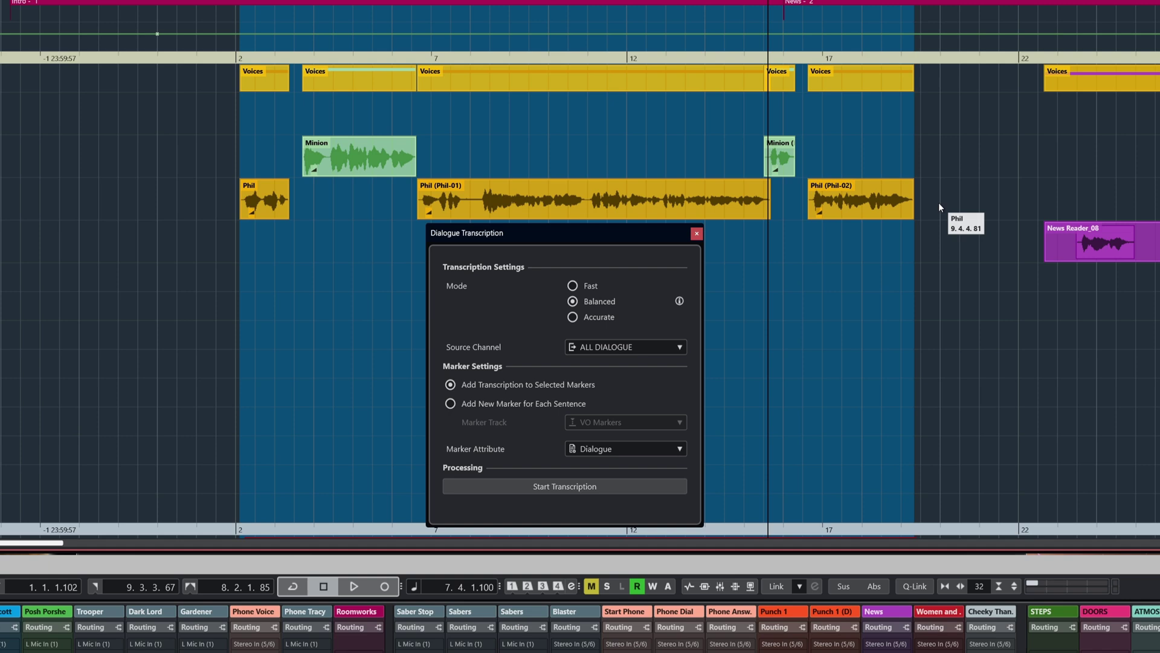
{"action": "left_click_drag", "start_coordinate": [1125, 211], "coordinate": [347, 136]}
{"action": "left_click_drag", "start_coordinate": [256, 138], "coordinate": [255, 135]}
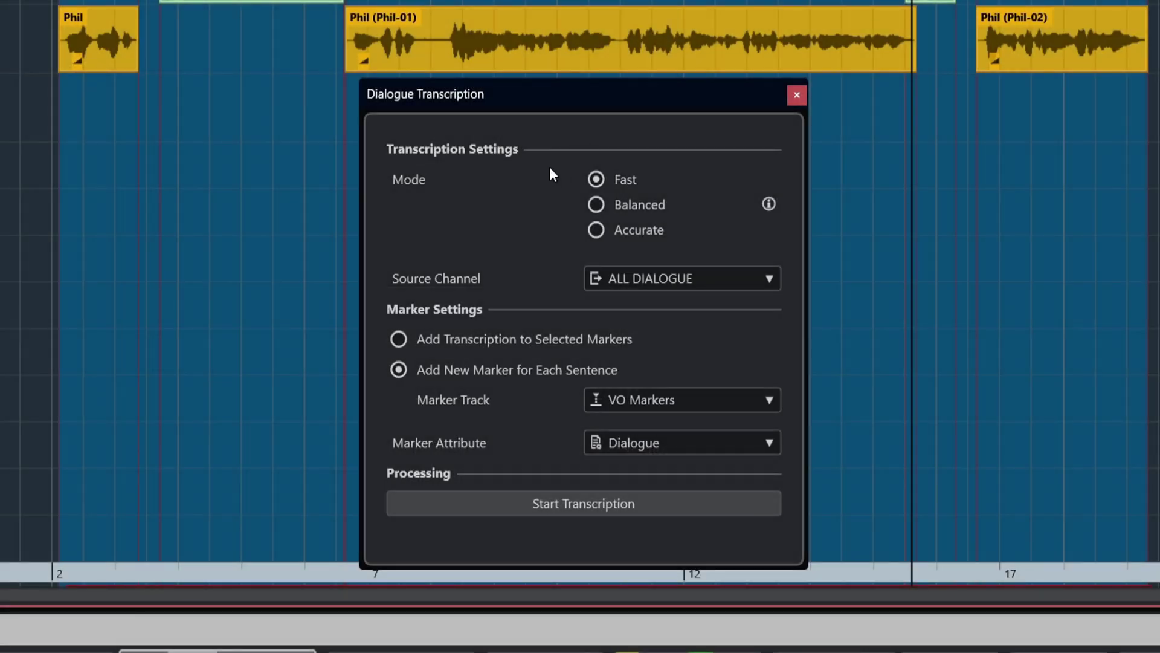
Transcribe from PHIL VOICE into existing markers, selecting Phil's three markers.
{"action": "left_click", "coordinate": [654, 280]}
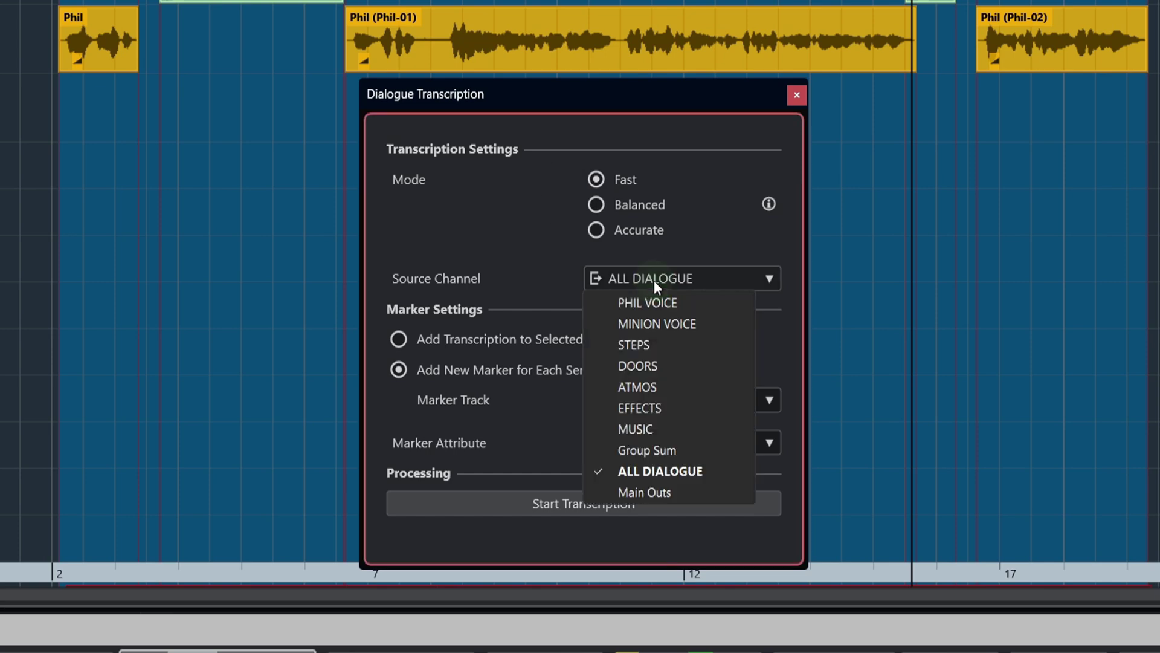
{"action": "left_click", "coordinate": [657, 300]}
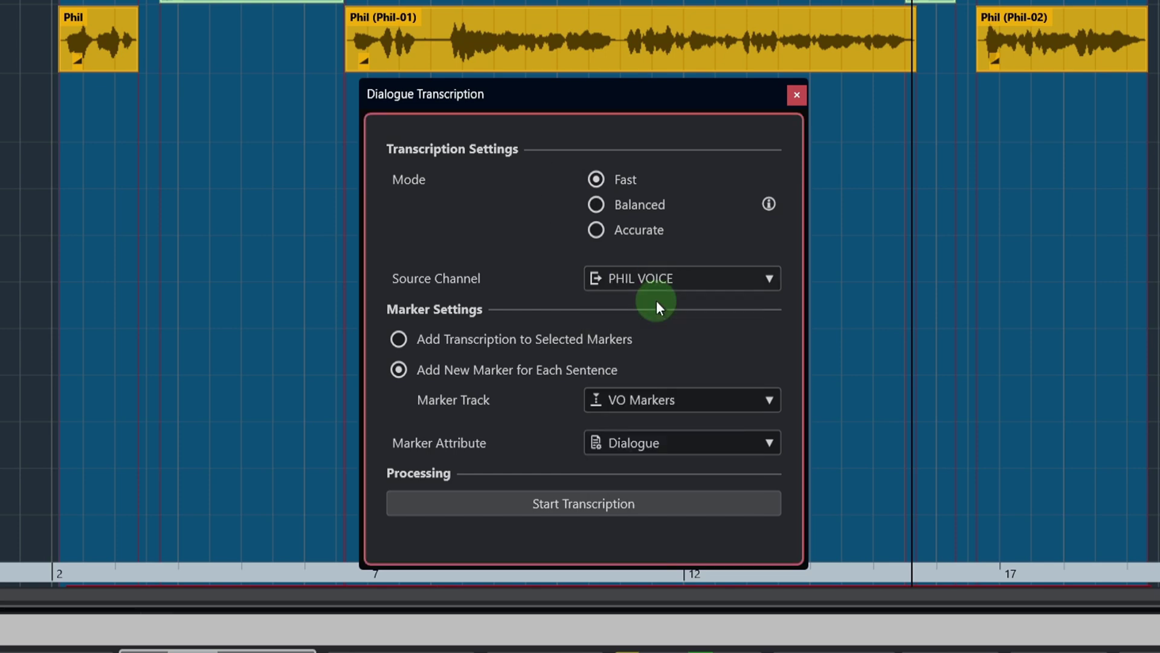
{"action": "left_click", "coordinate": [458, 339]}
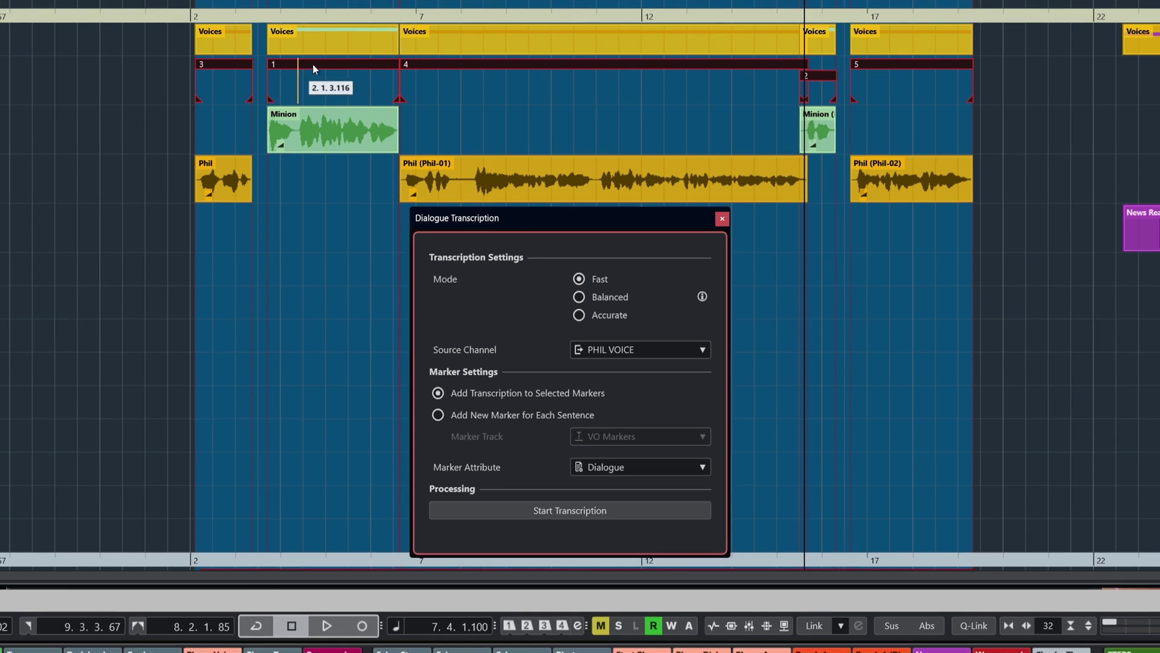
{"action": "key", "text": "ctrl+a"}
{"action": "left_click", "coordinate": [222, 65], "text": "ctrl"}
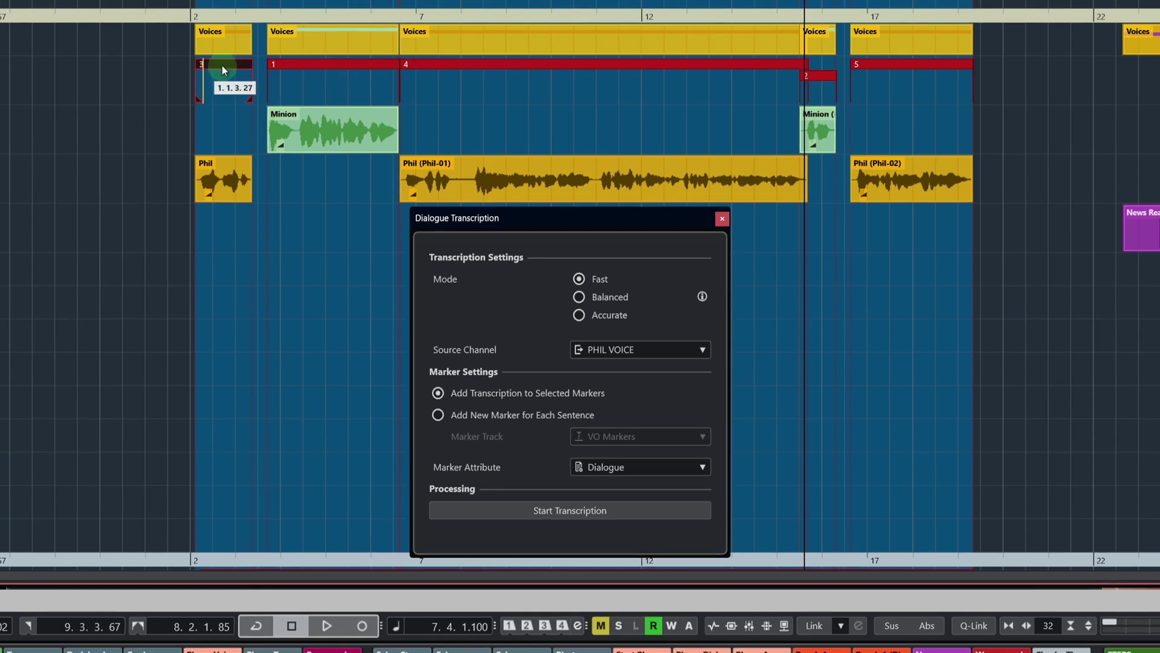
{"action": "left_click", "coordinate": [455, 66], "text": "ctrl"}
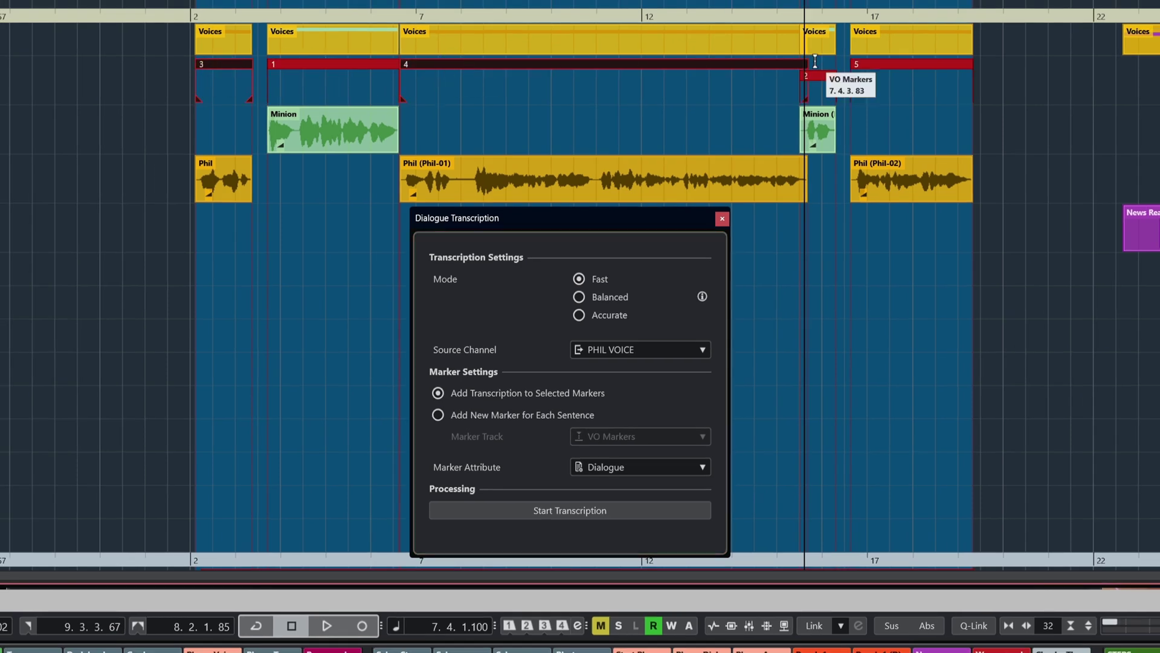
{"action": "left_click", "coordinate": [879, 66], "text": "ctrl"}
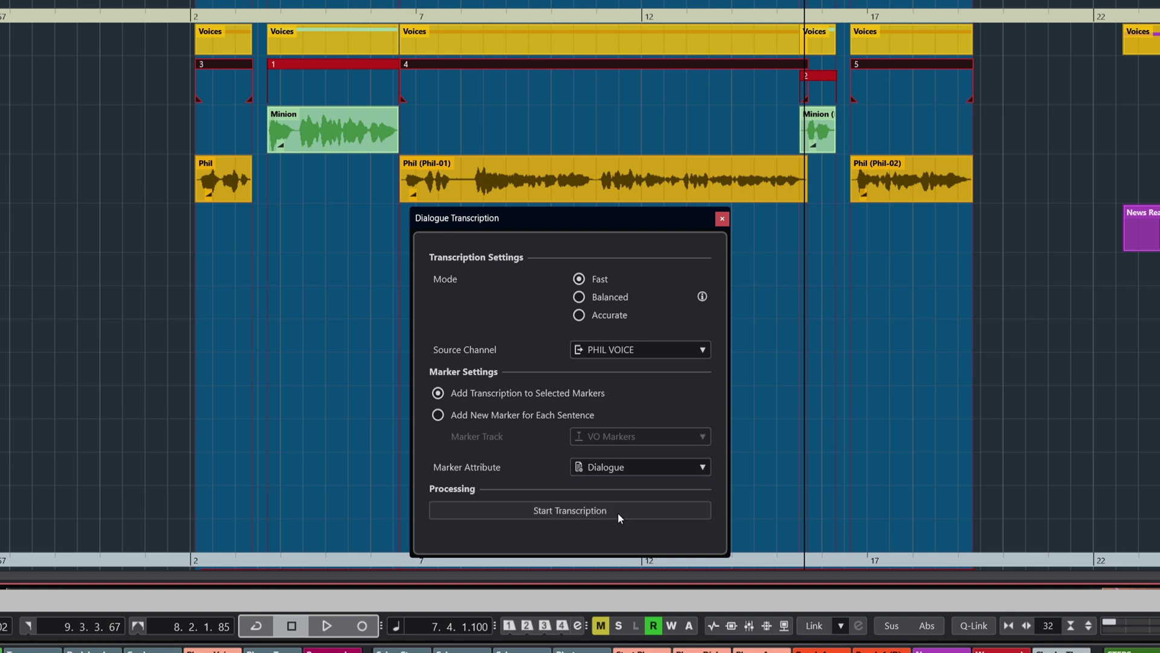
Switch the source to MINION VOICE, add the Minion's marker and run the transcription.
{"action": "left_click", "coordinate": [603, 349]}
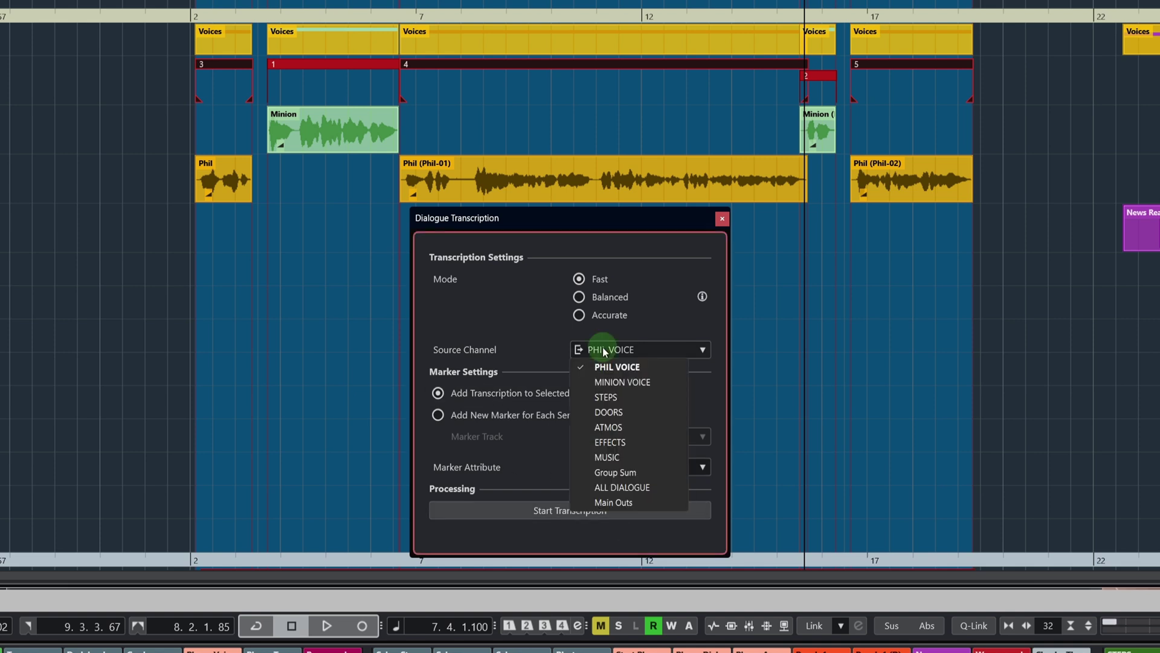
{"action": "left_click", "coordinate": [623, 382]}
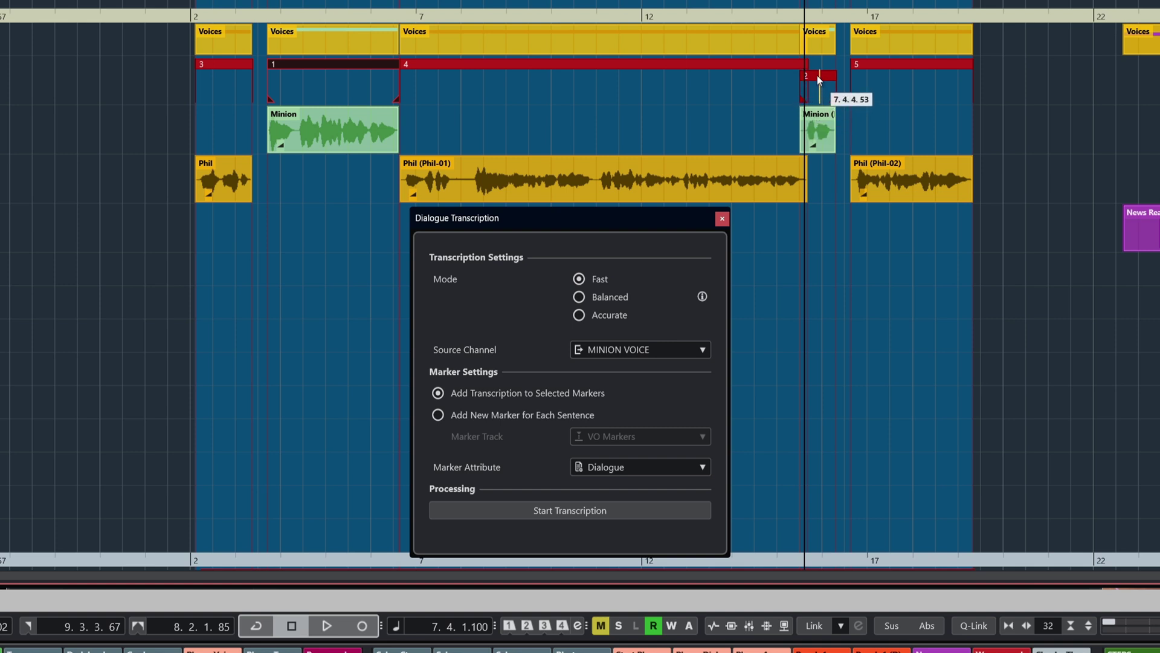
{"action": "left_click", "coordinate": [817, 75], "text": "ctrl"}
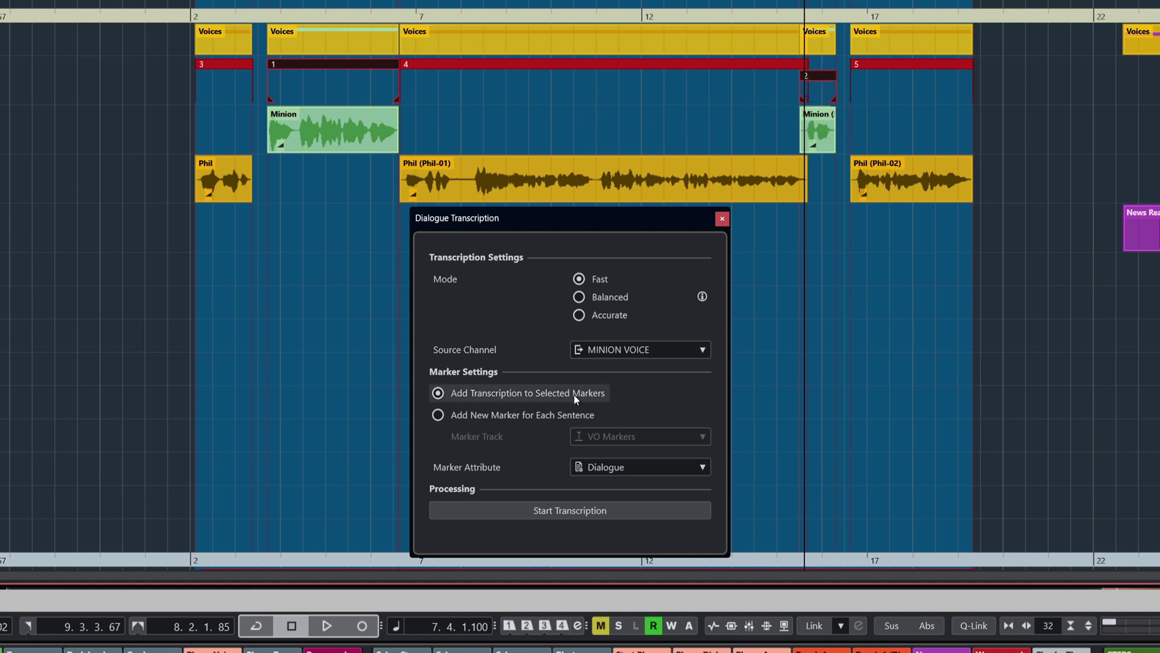
{"action": "left_click", "coordinate": [616, 511]}
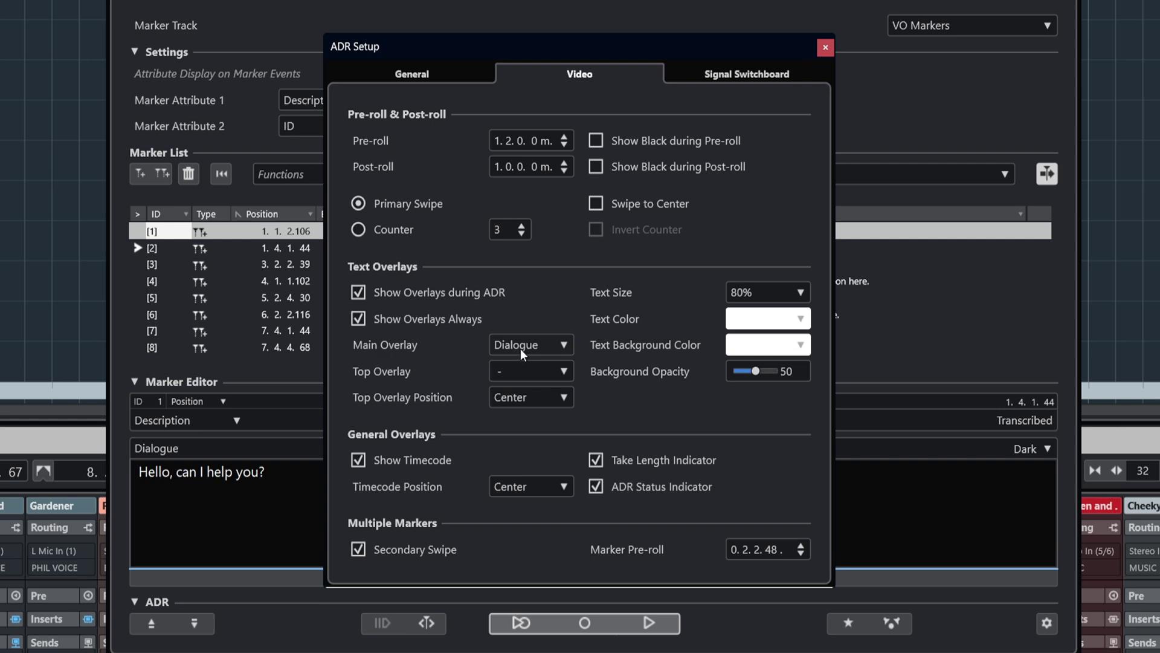
Set the top overlay to the ADR Character name at 100% text size.
{"action": "left_click", "coordinate": [532, 371]}
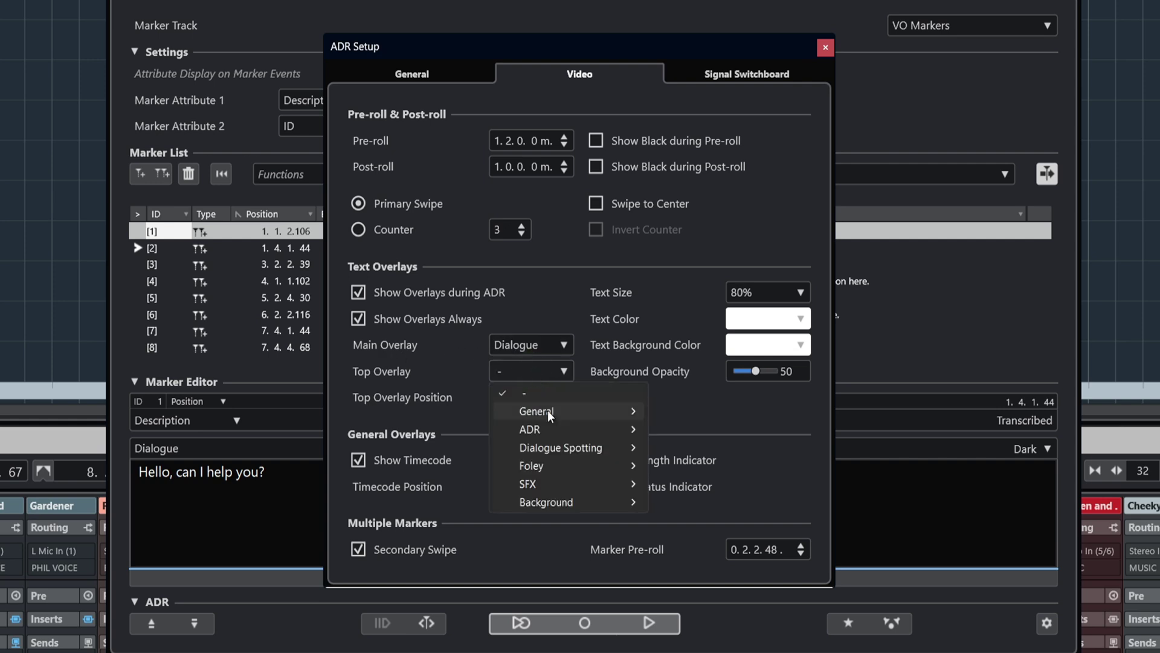
{"action": "mouse_move", "coordinate": [548, 411]}
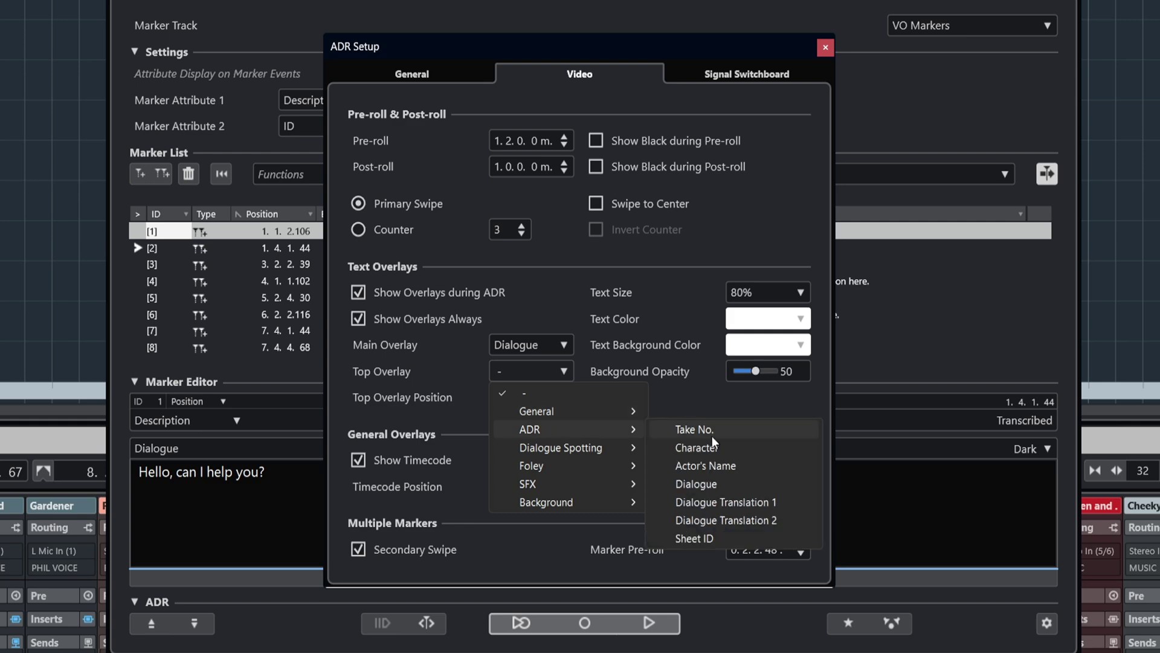
{"action": "left_click", "coordinate": [704, 446]}
{"action": "left_click", "coordinate": [800, 291]}
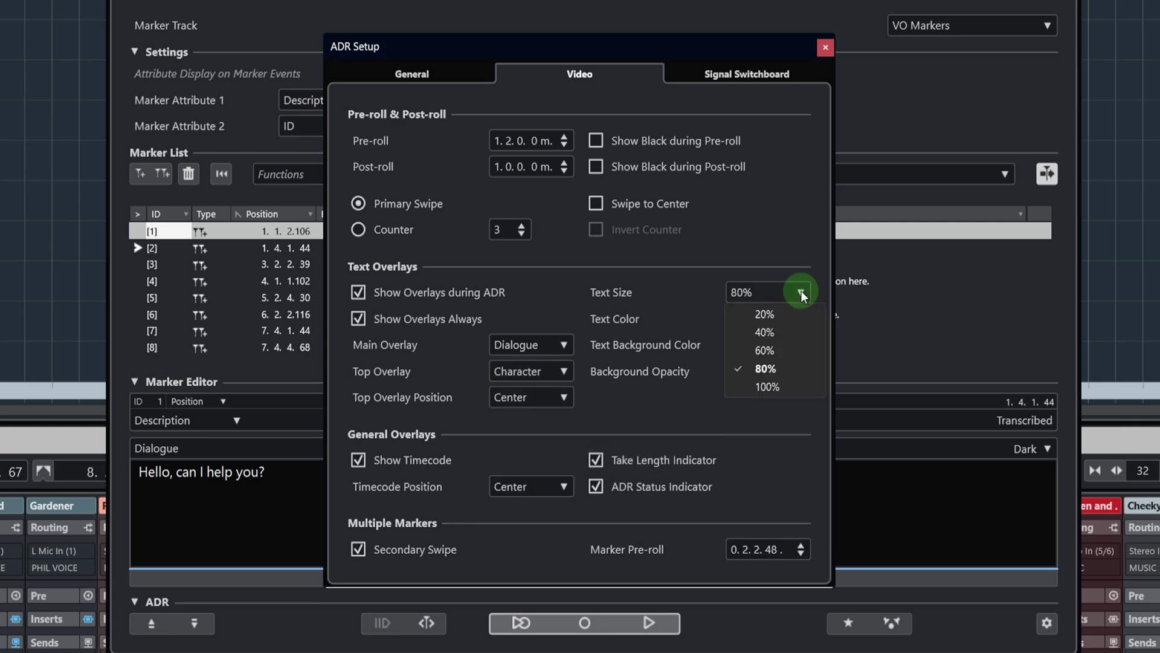
{"action": "left_click", "coordinate": [772, 381]}
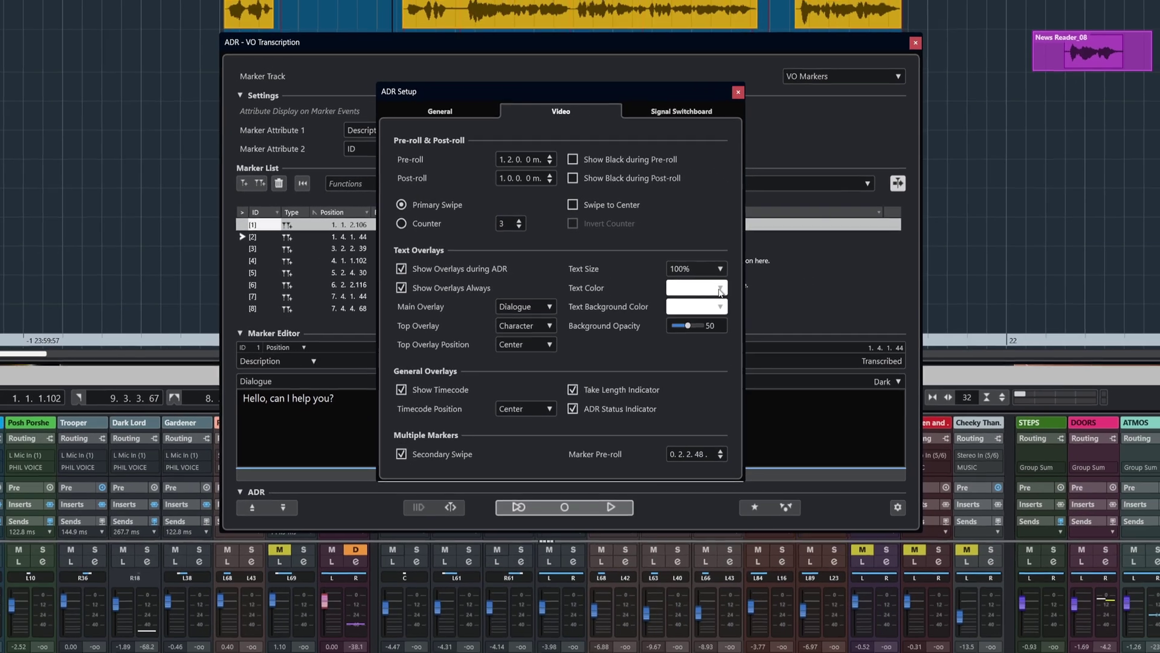
Make the overlay text bright green and turn off the timecode display.
{"action": "left_click", "coordinate": [767, 319]}
{"action": "mouse_move", "coordinate": [710, 310]}
{"action": "left_mouse_down"}
{"action": "mouse_move", "coordinate": [671, 309]}
{"action": "mouse_move", "coordinate": [716, 309]}
{"action": "left_mouse_up"}
{"action": "left_click", "coordinate": [813, 327]}
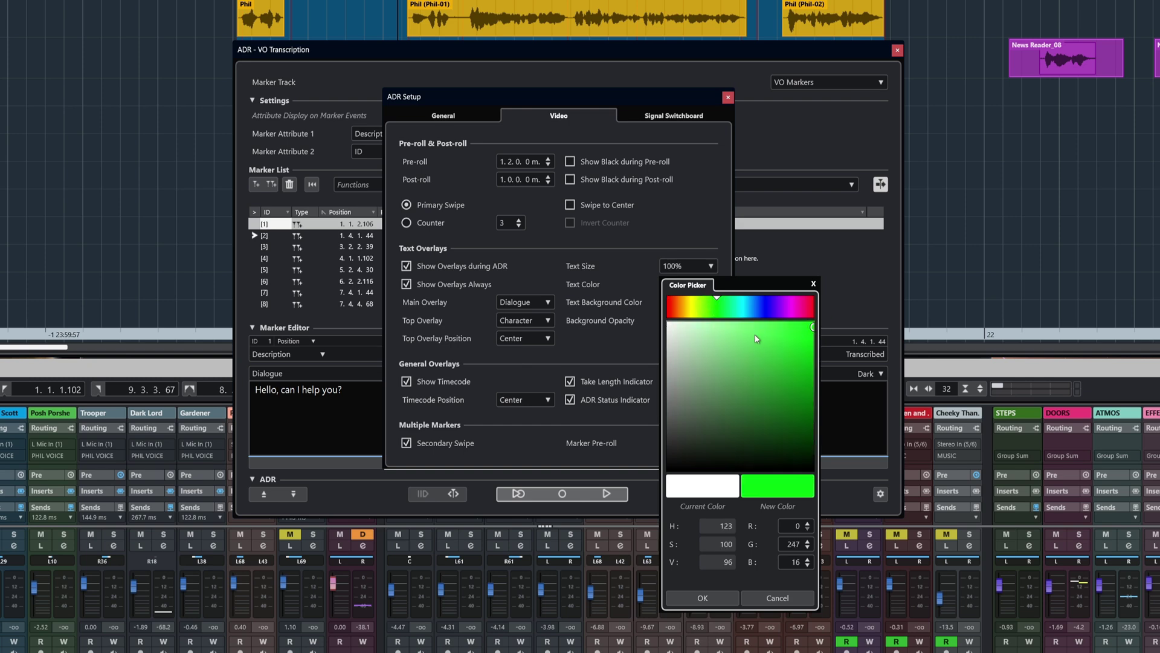
{"action": "left_click", "coordinate": [703, 597]}
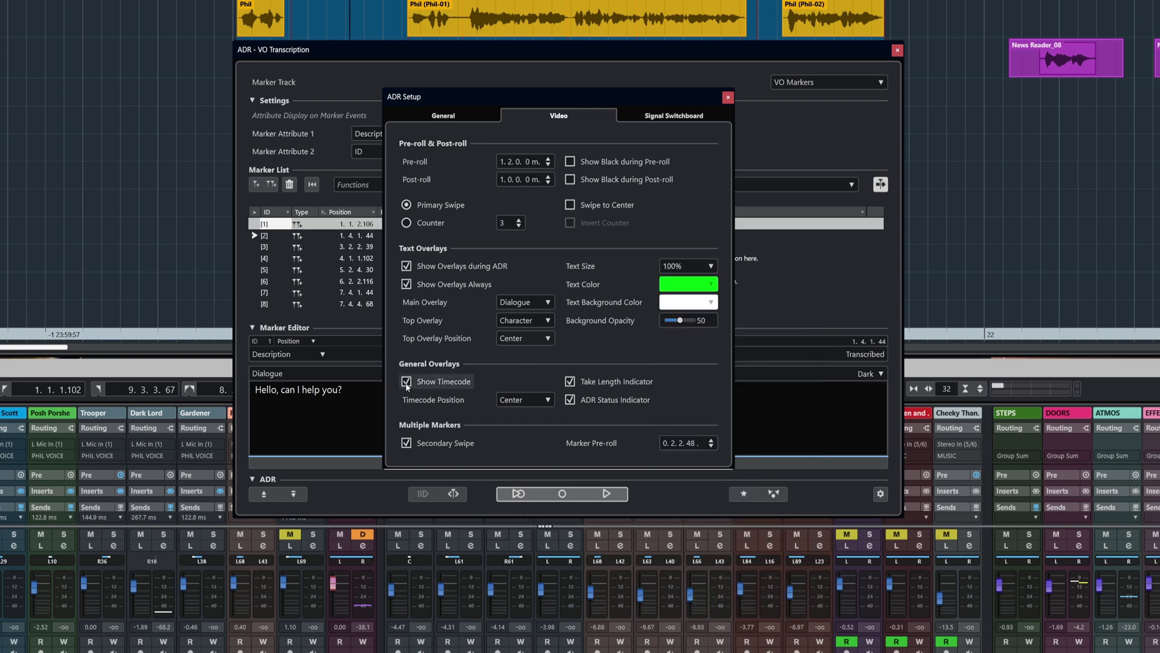
{"action": "left_click", "coordinate": [406, 382]}
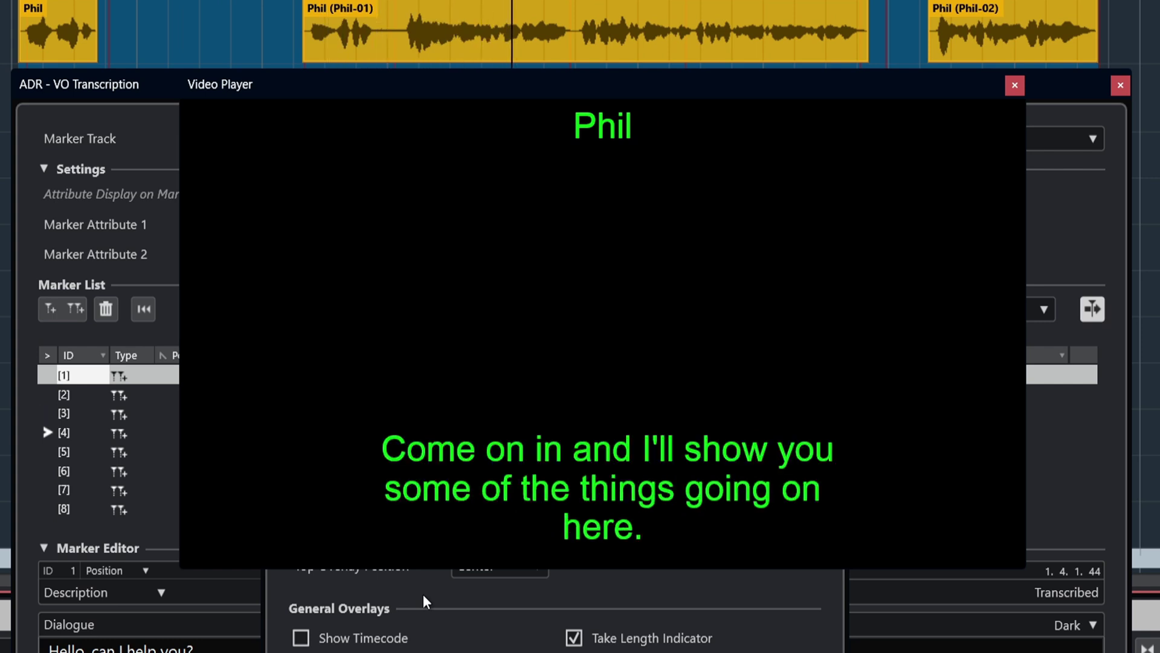
Toggle the video player with F8 and jump back to the first marker.
{"action": "key", "text": "F8"}
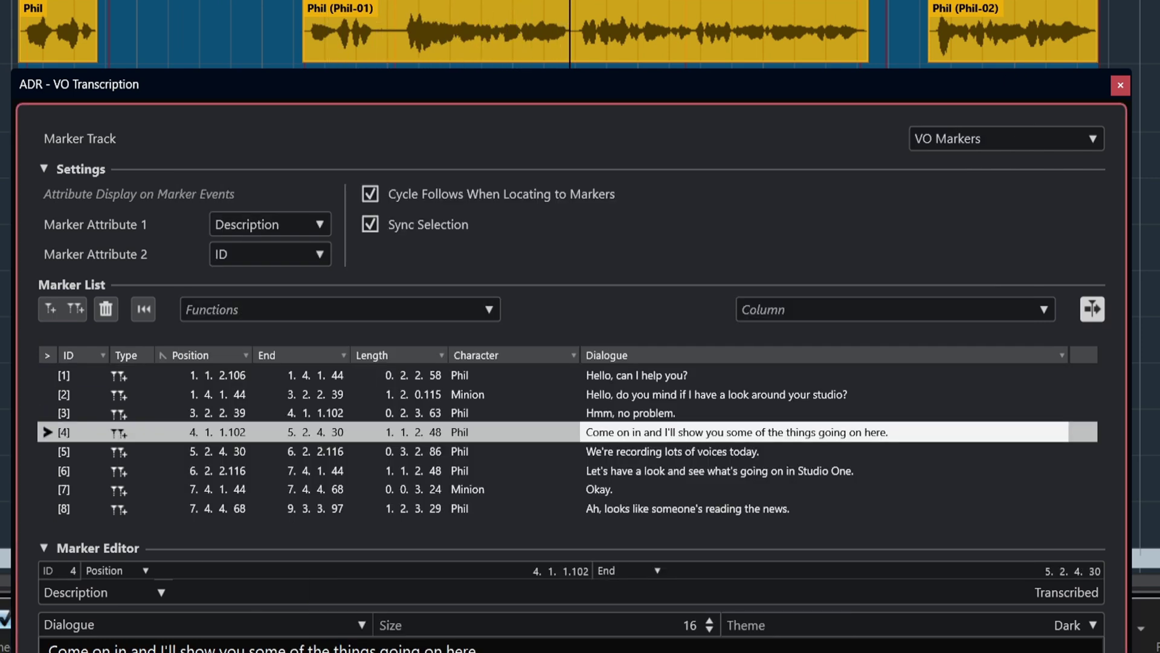
{"action": "left_click", "coordinate": [622, 379]}
{"action": "key", "text": "F8"}
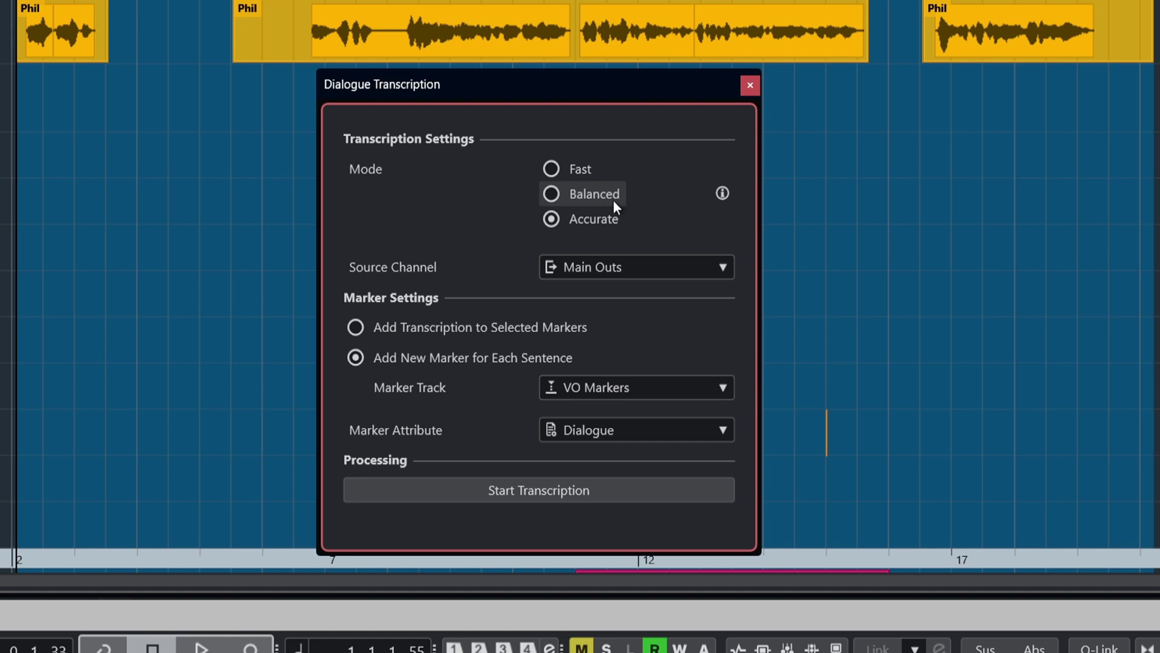
Change the transcription mode from Accurate to Fast.
{"action": "left_click", "coordinate": [568, 169]}
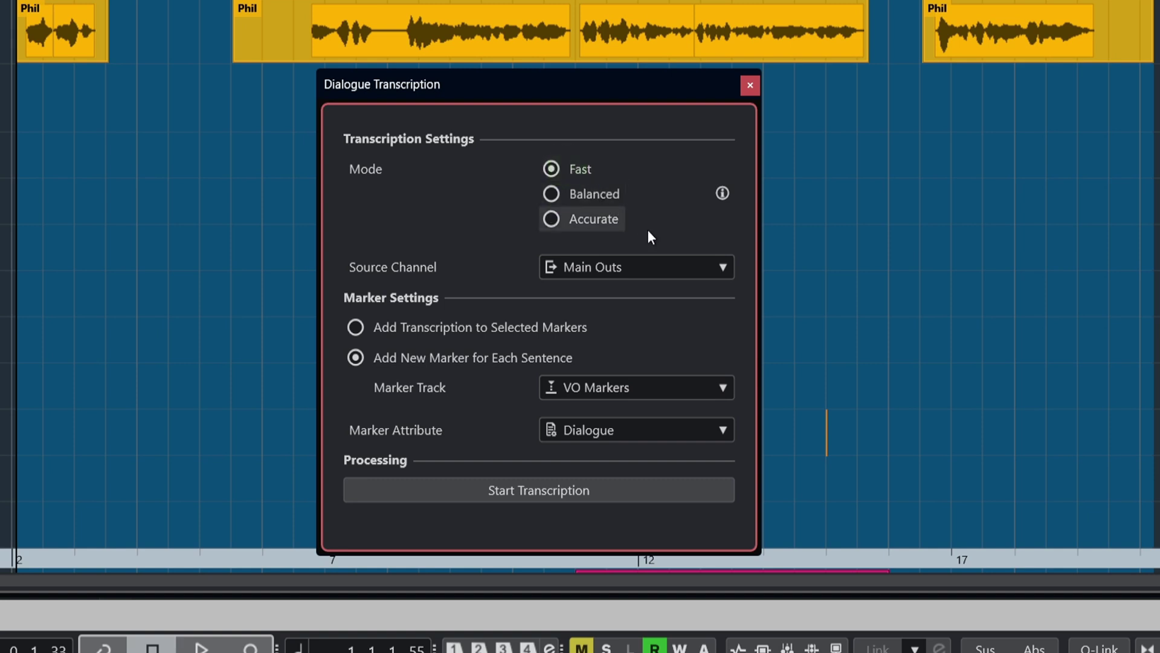